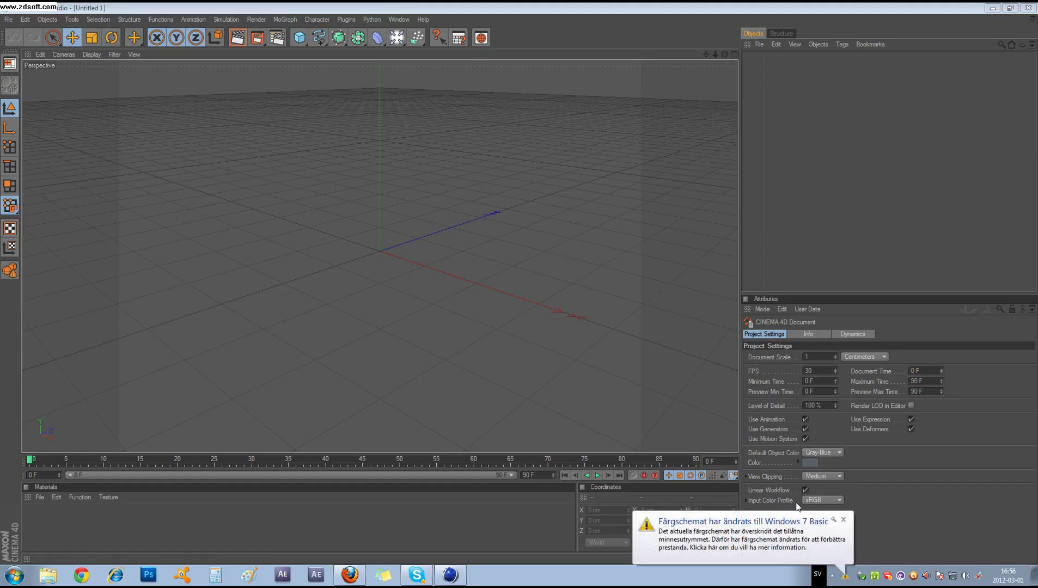
Add a MoText object to the scene and set its font to Autumn.
click(843, 520)
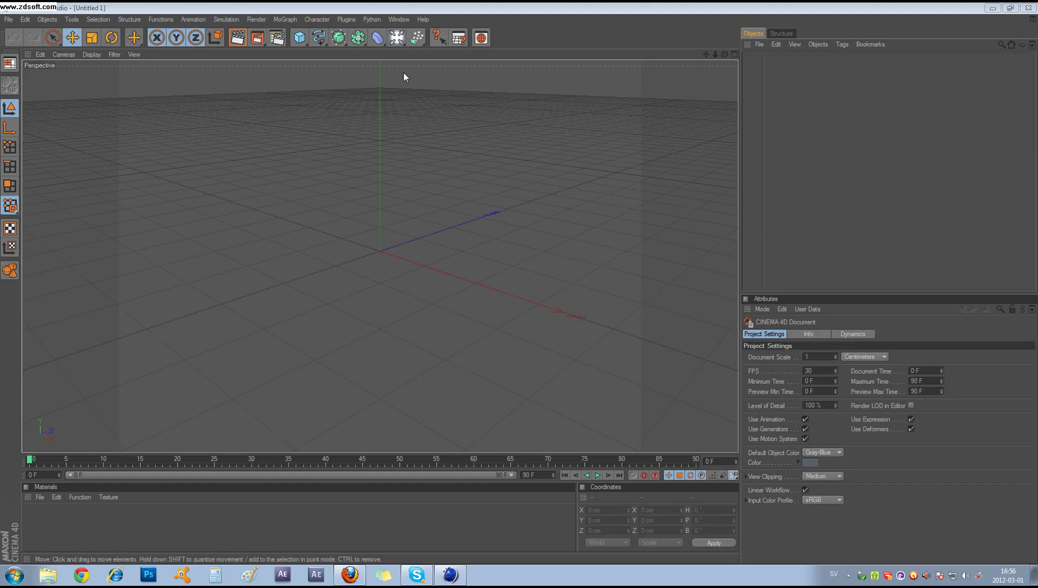
click(284, 20)
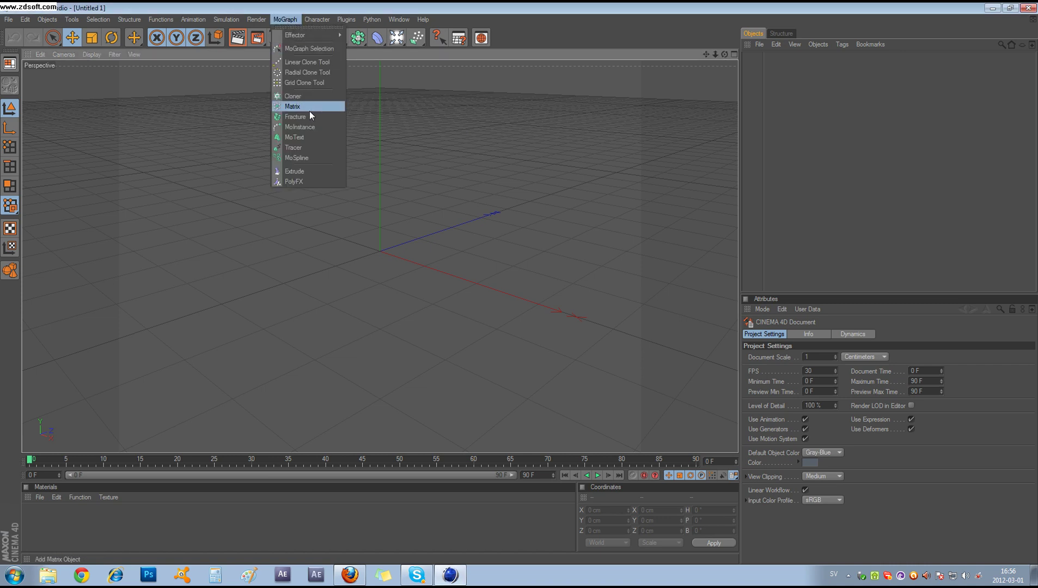
click(313, 138)
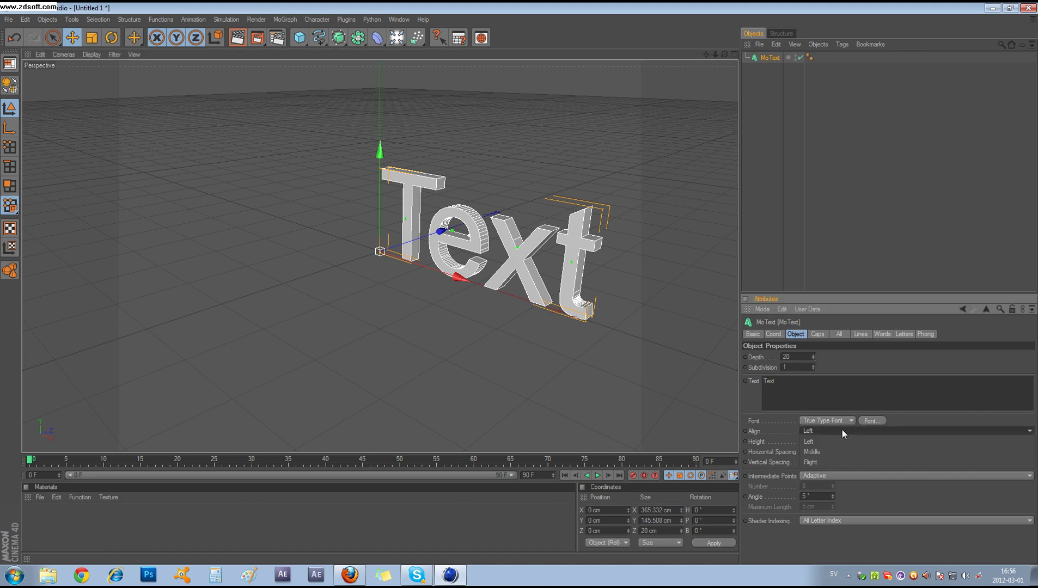
click(871, 421)
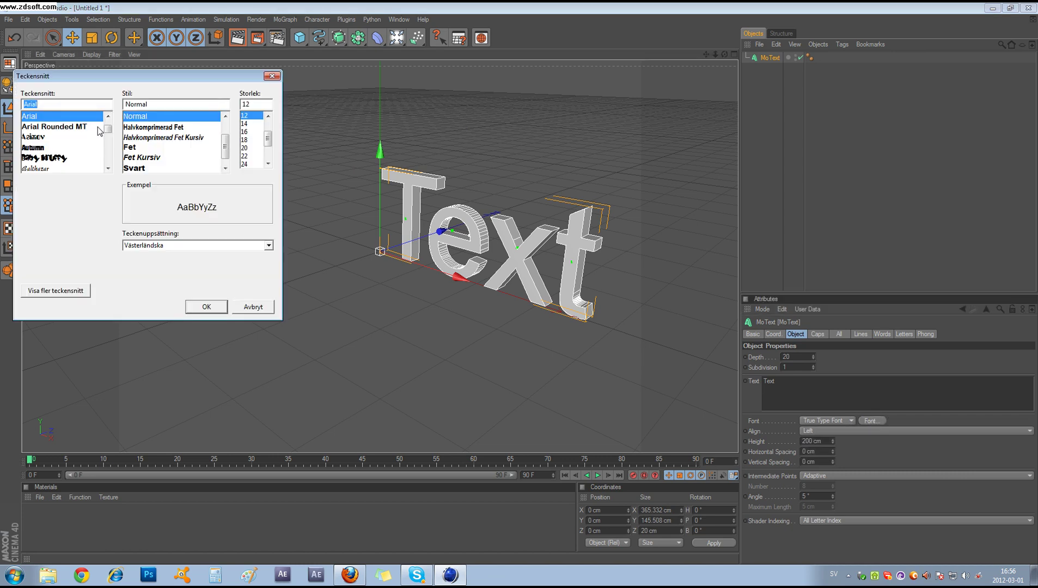
click(48, 150)
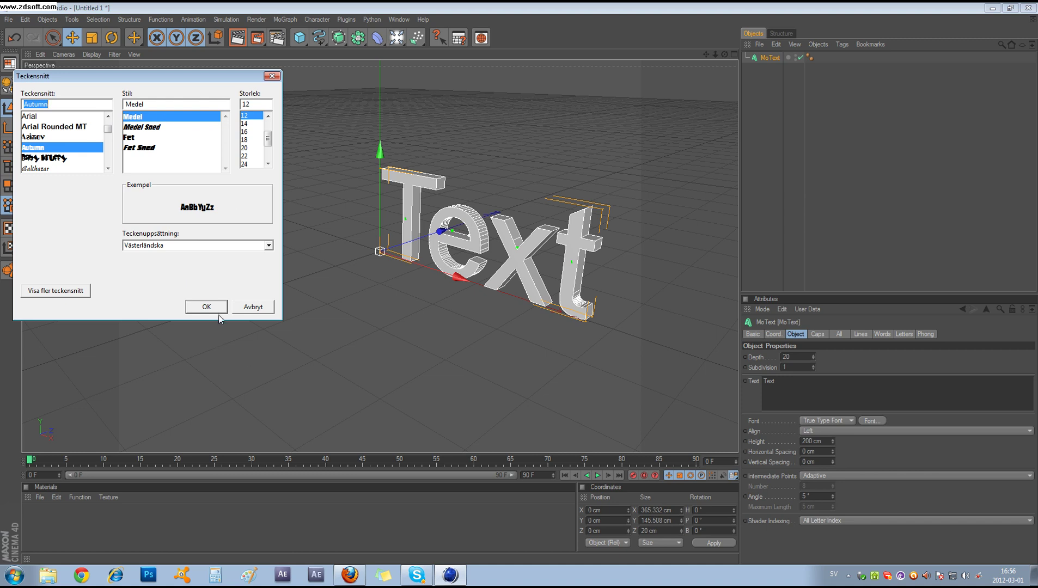
click(207, 307)
Change the MoText wording to VolleFx and set its alignment to Middle.
drag(778, 384, 695, 347)
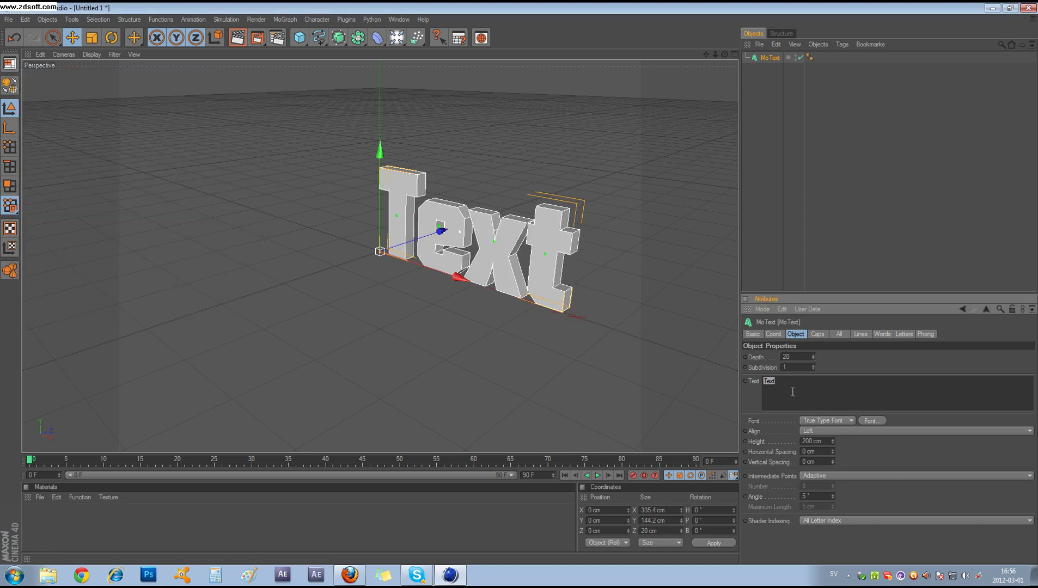
text(Vollefx)
key(Return)
click(778, 380)
text(F)
click(840, 363)
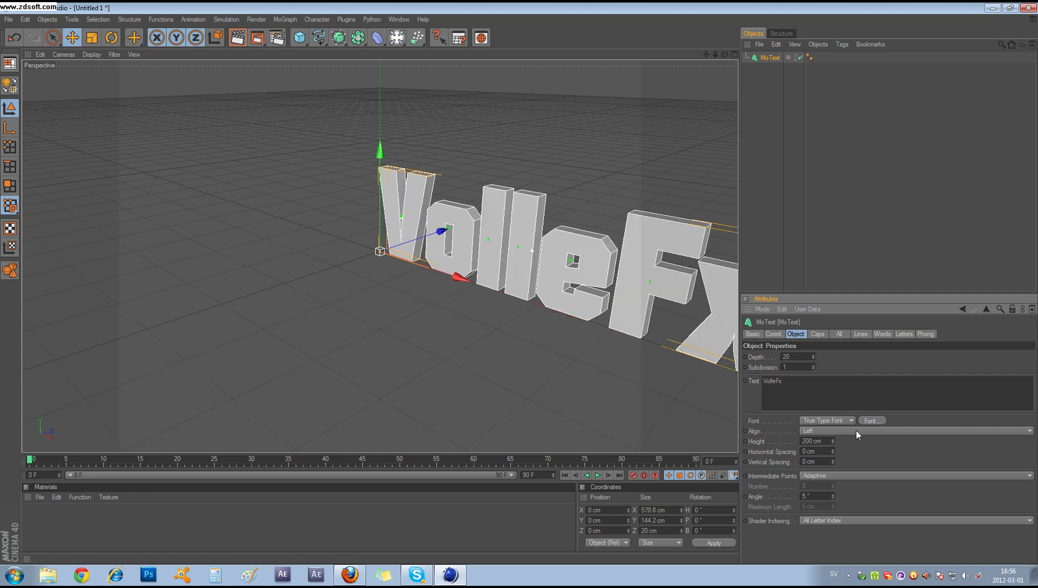
click(812, 432)
click(825, 452)
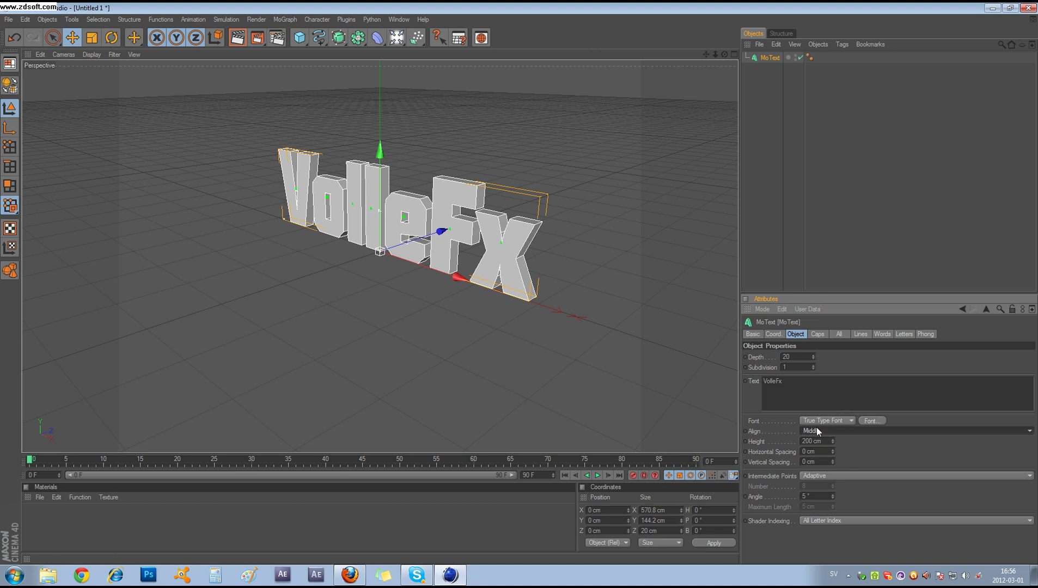
Set the MoText subdivision to 10 and increase its depth to 118.
click(814, 366)
click(814, 366)
click(813, 366)
click(813, 366)
click(813, 366)
click(814, 367)
click(814, 366)
click(814, 366)
click(814, 366)
click(814, 356)
click(814, 356)
mouse_move(814, 356)
mouse_down()
mouse_move(814, 323)
mouse_move(813, 348)
mouse_move(814, 339)
mouse_up()
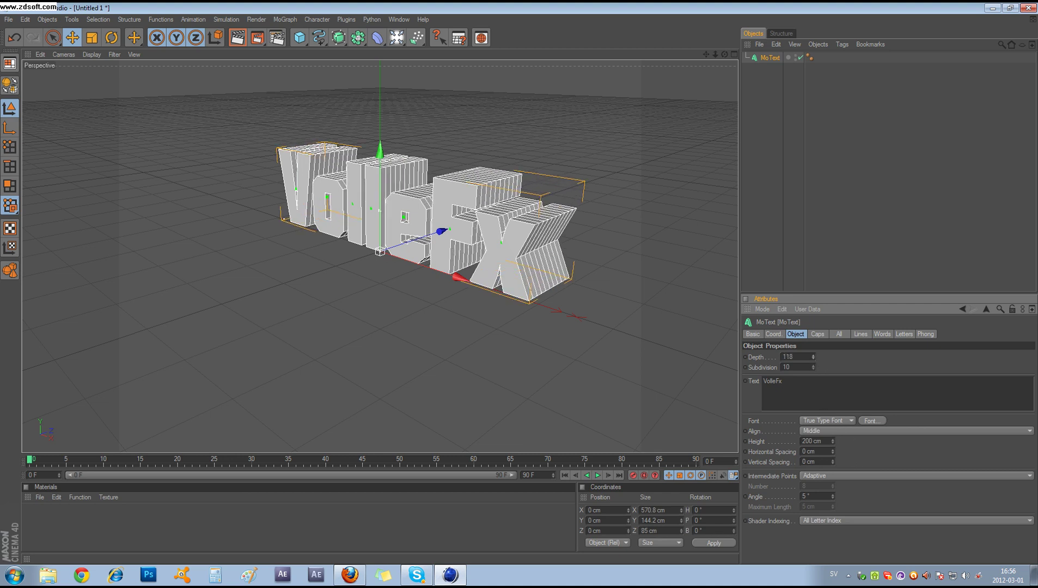
Set the MoText intermediate points to Natural with a number of 3.
click(821, 476)
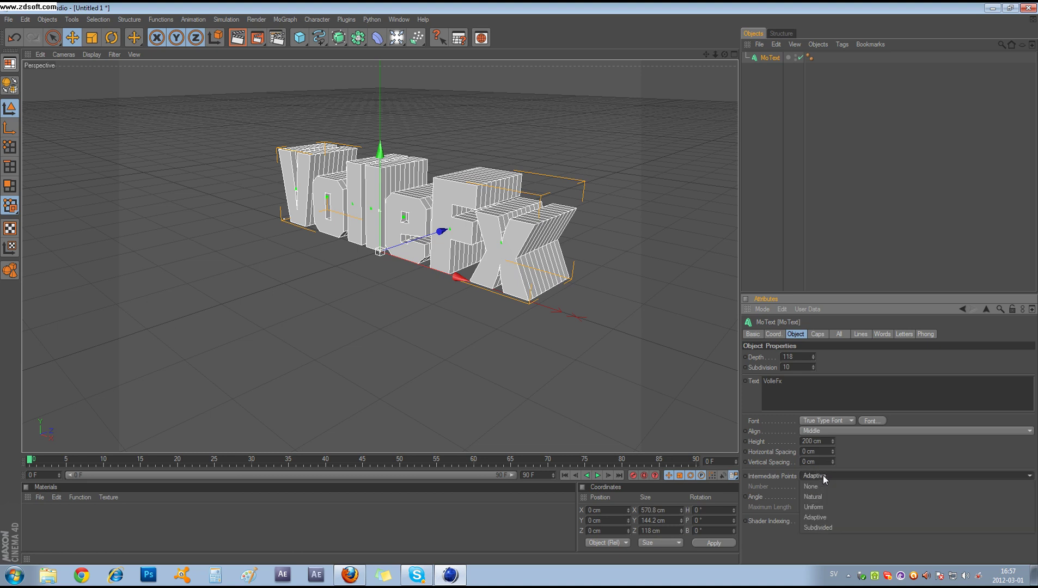
click(828, 496)
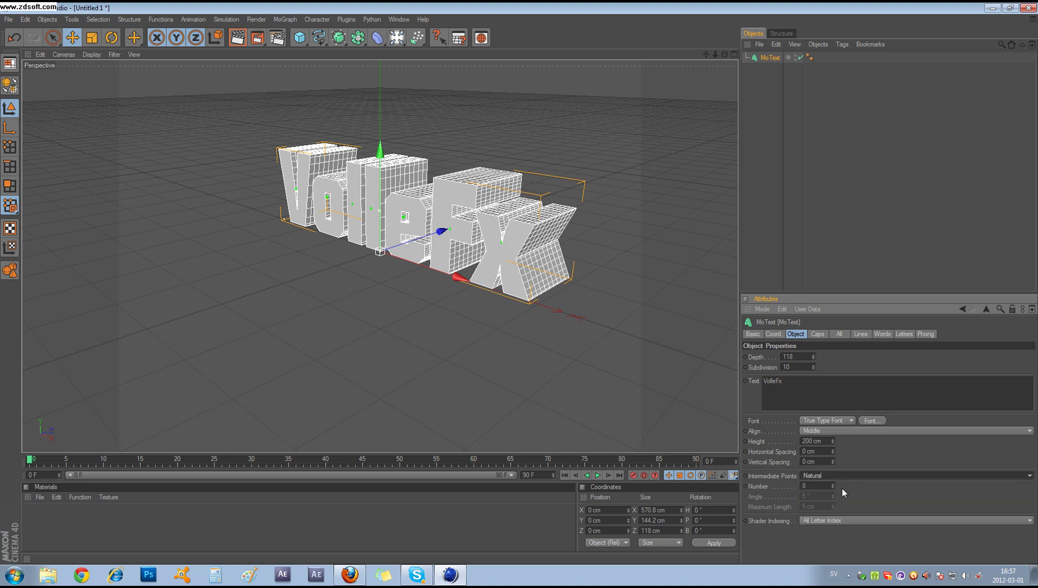
click(835, 485)
click(834, 485)
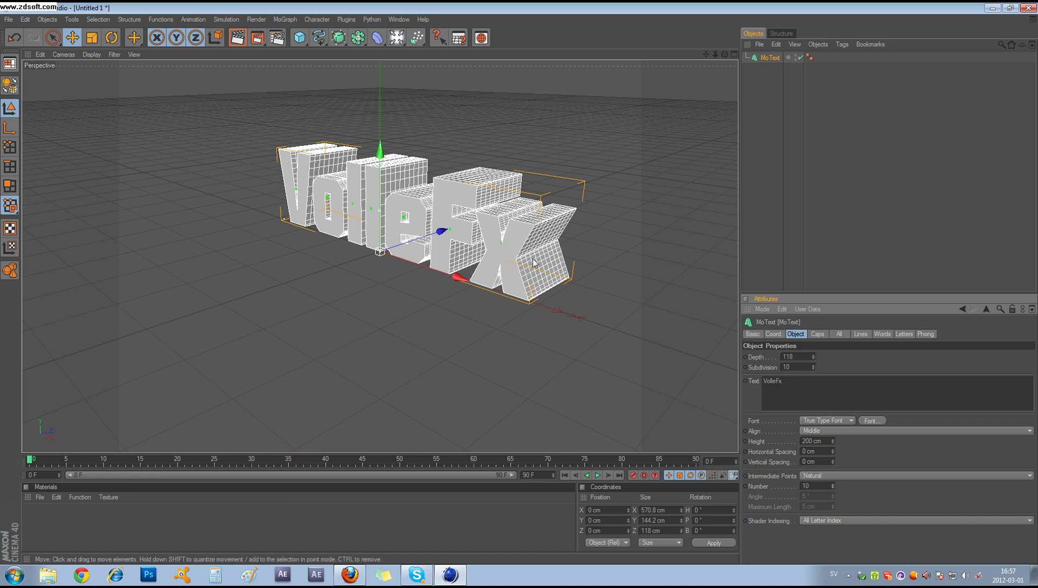
click(832, 487)
click(833, 487)
click(834, 487)
click(833, 487)
click(833, 487)
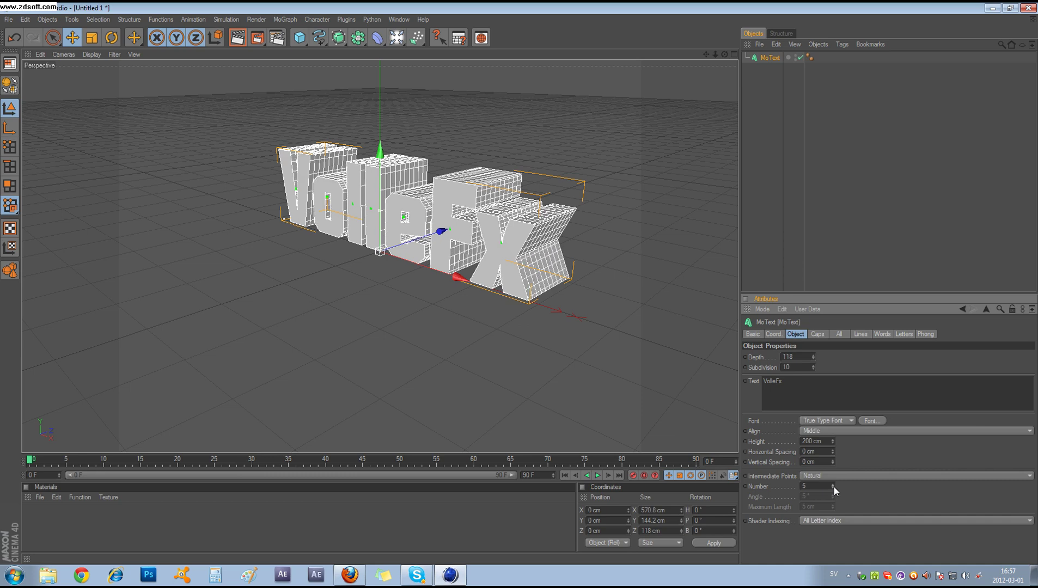
click(834, 488)
click(834, 487)
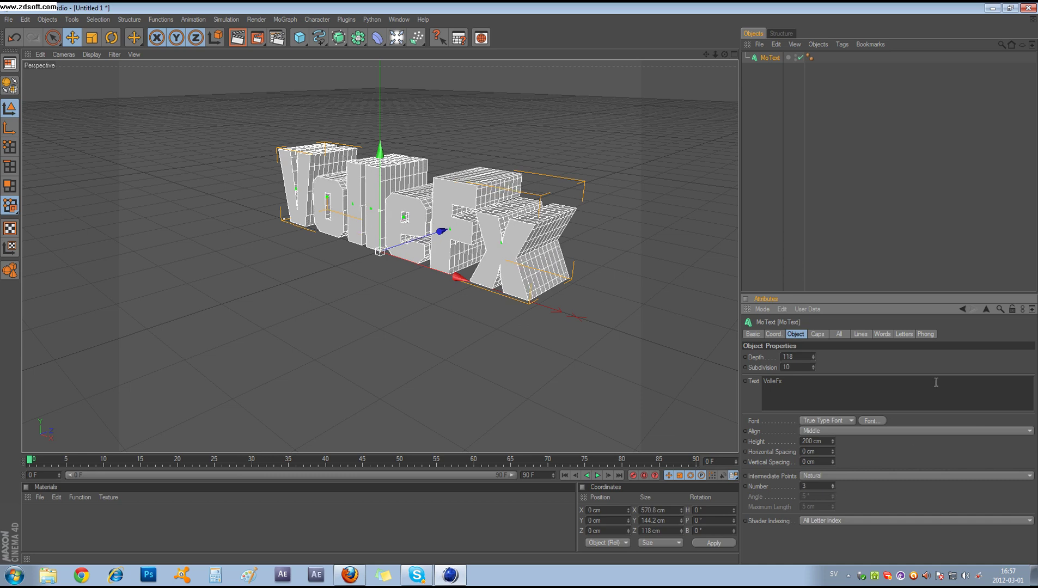
Give the text Fillet Cap at both start and end, with 5 steps each.
click(818, 334)
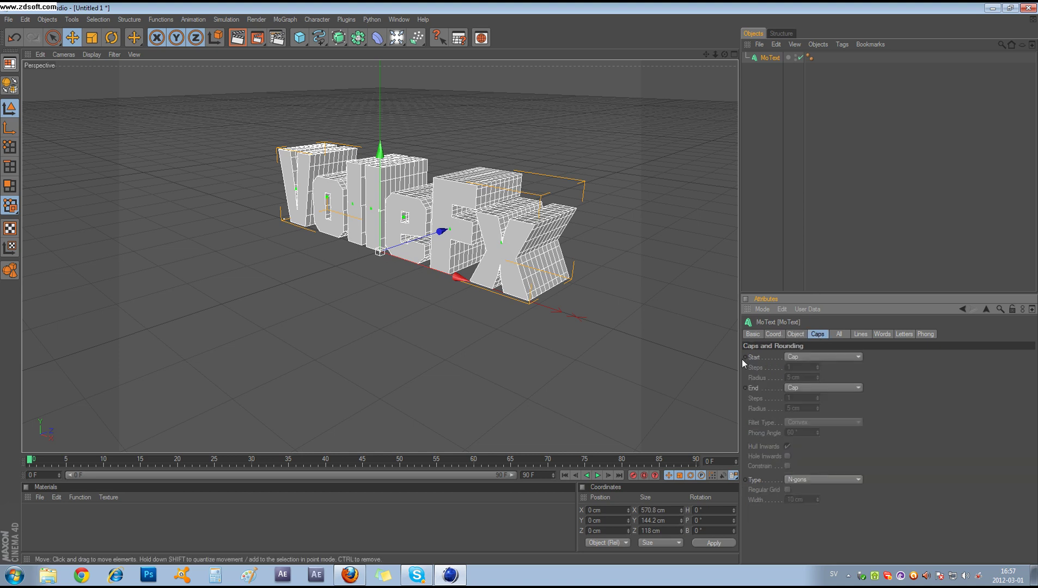
click(807, 357)
click(818, 400)
click(796, 388)
click(808, 431)
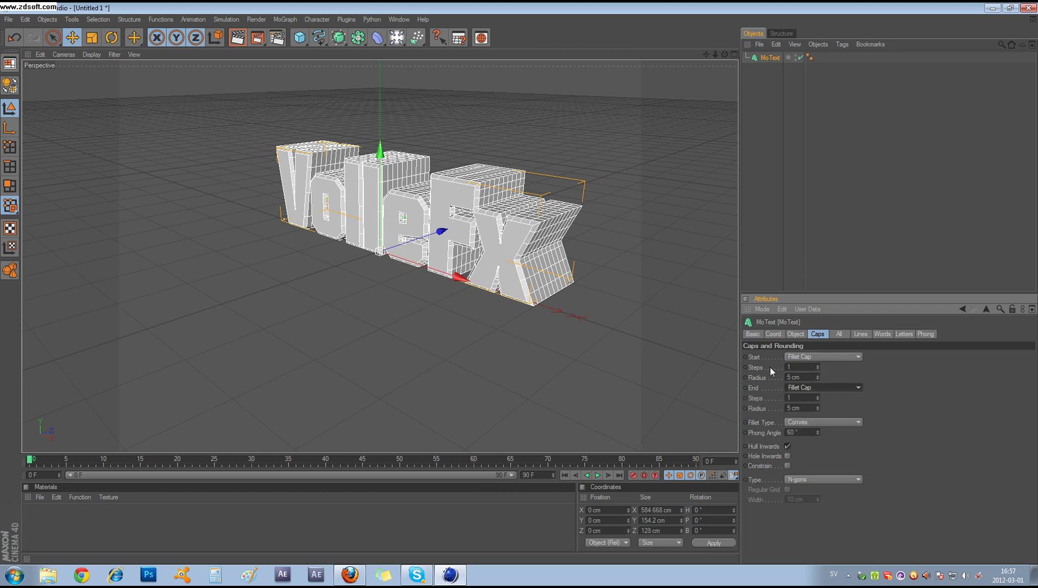
click(817, 366)
click(817, 366)
click(818, 366)
click(818, 366)
click(818, 396)
click(793, 202)
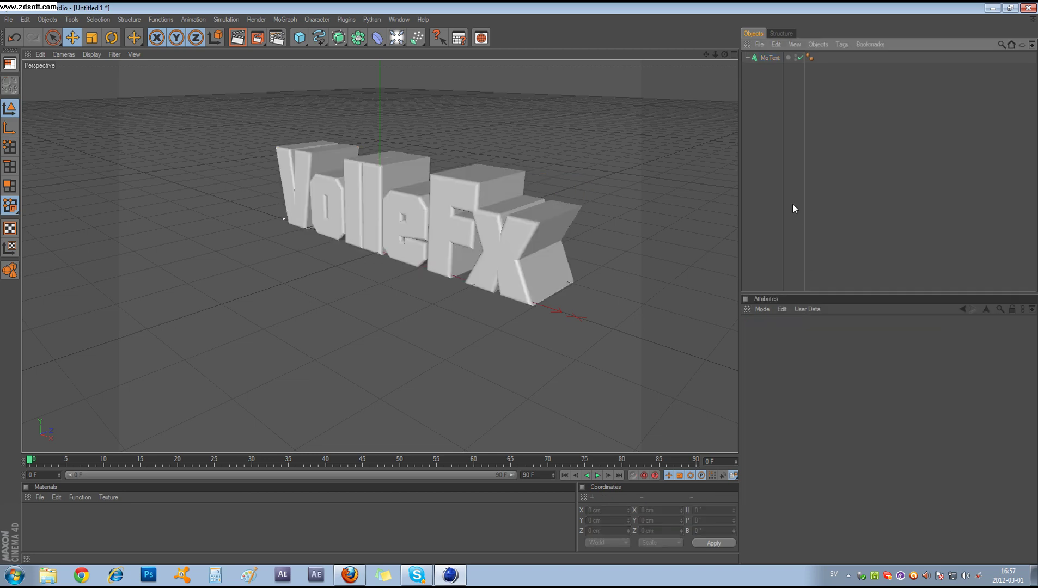
Set the fillet type of the text's caps to 1 Step.
click(770, 57)
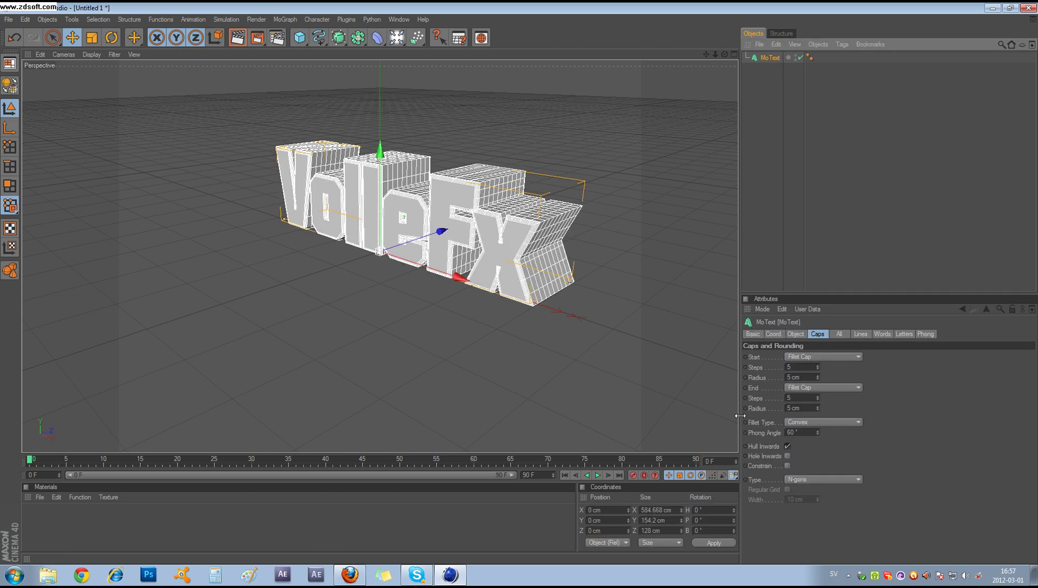
click(799, 424)
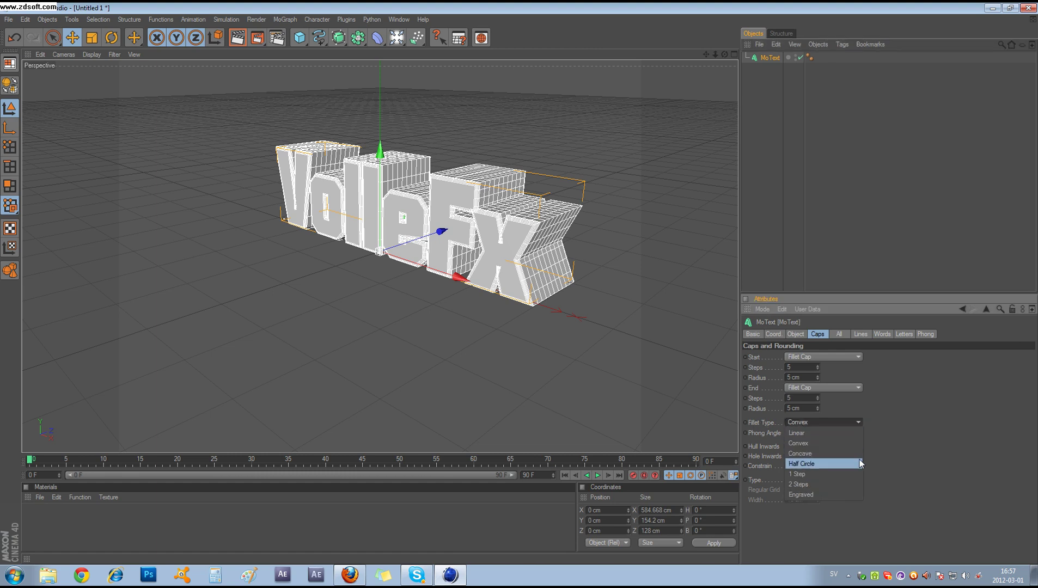
click(837, 475)
click(775, 199)
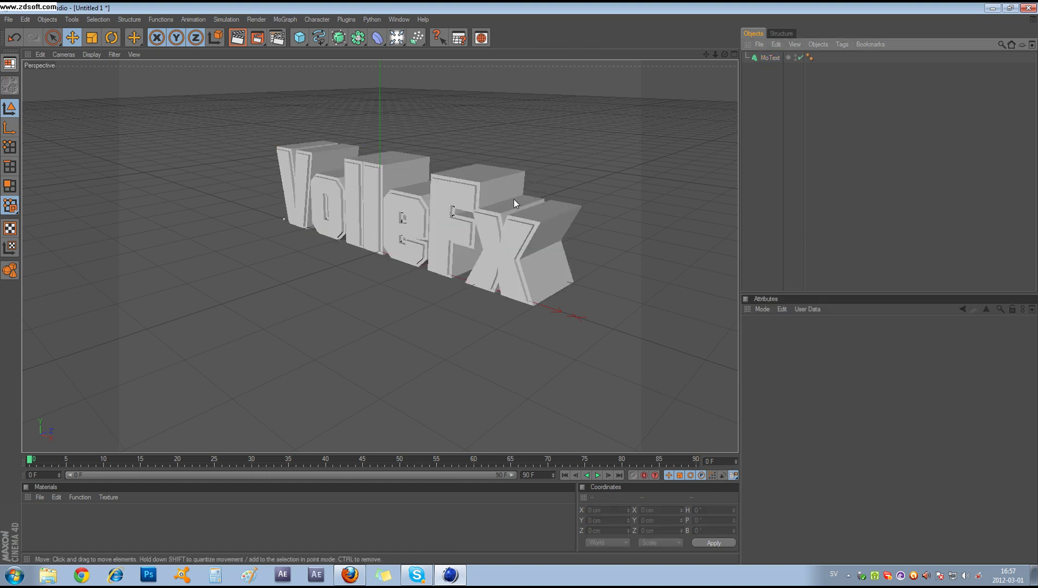
Set the text's cap type to Quadrangles with a regular grid 6 cm wide.
click(770, 58)
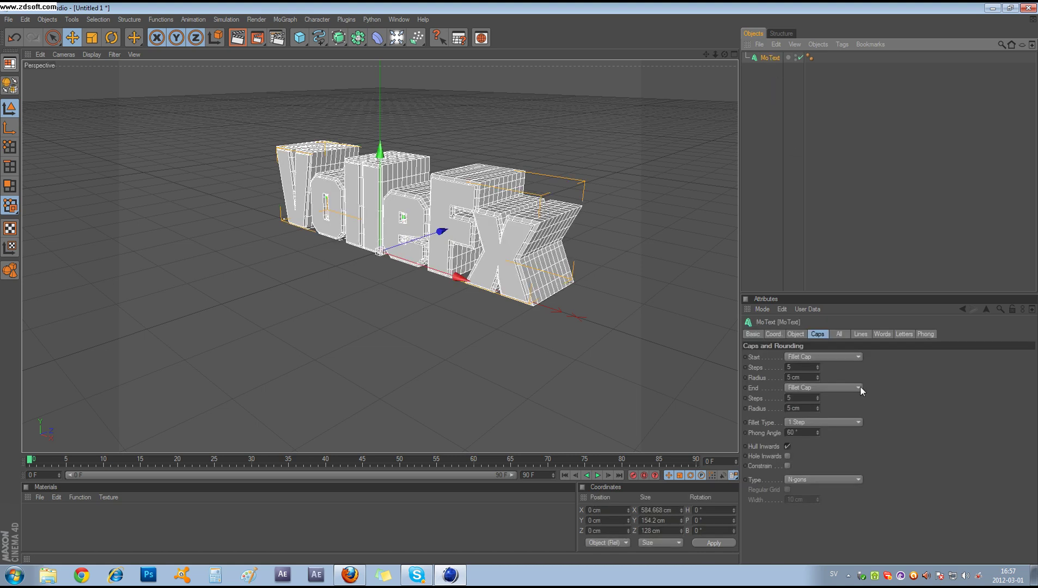
click(801, 480)
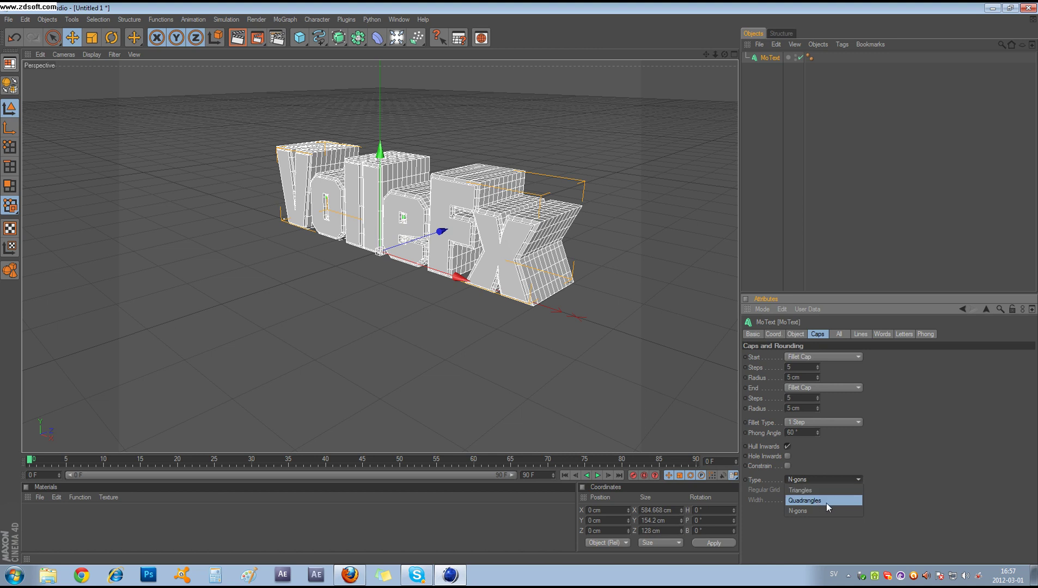
click(831, 501)
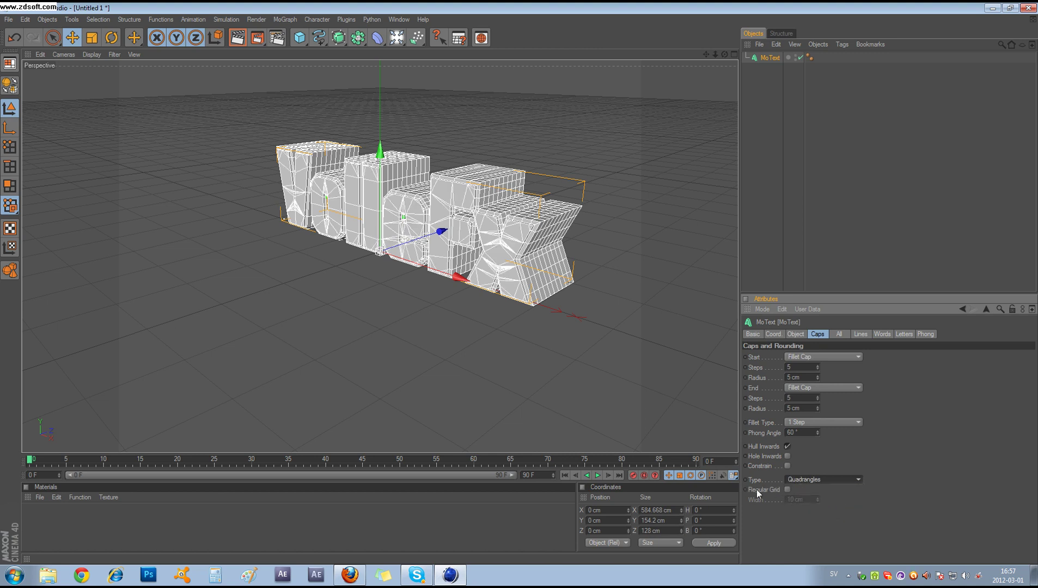
click(787, 489)
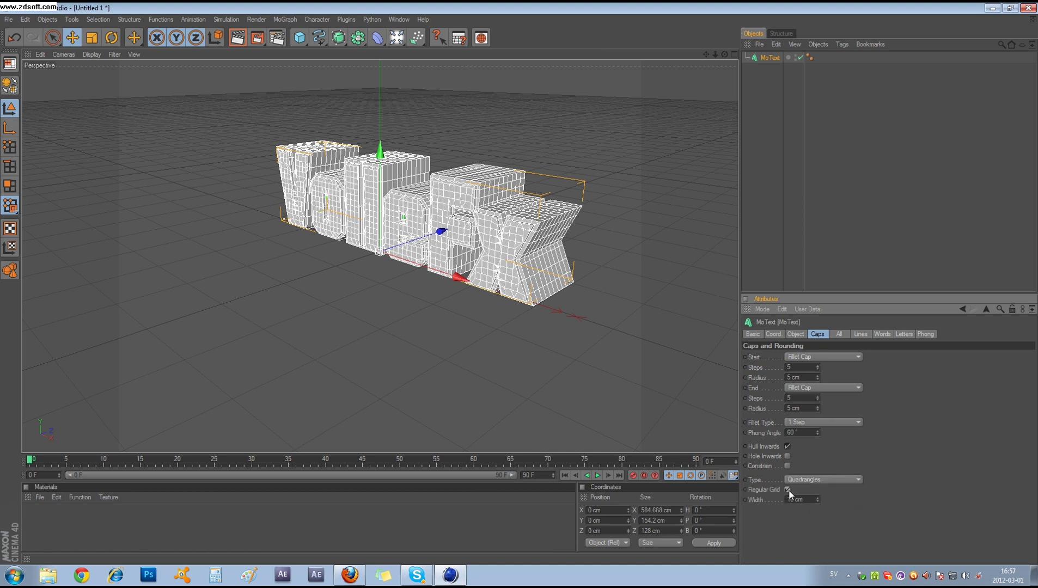
click(817, 501)
click(818, 500)
click(817, 500)
click(818, 500)
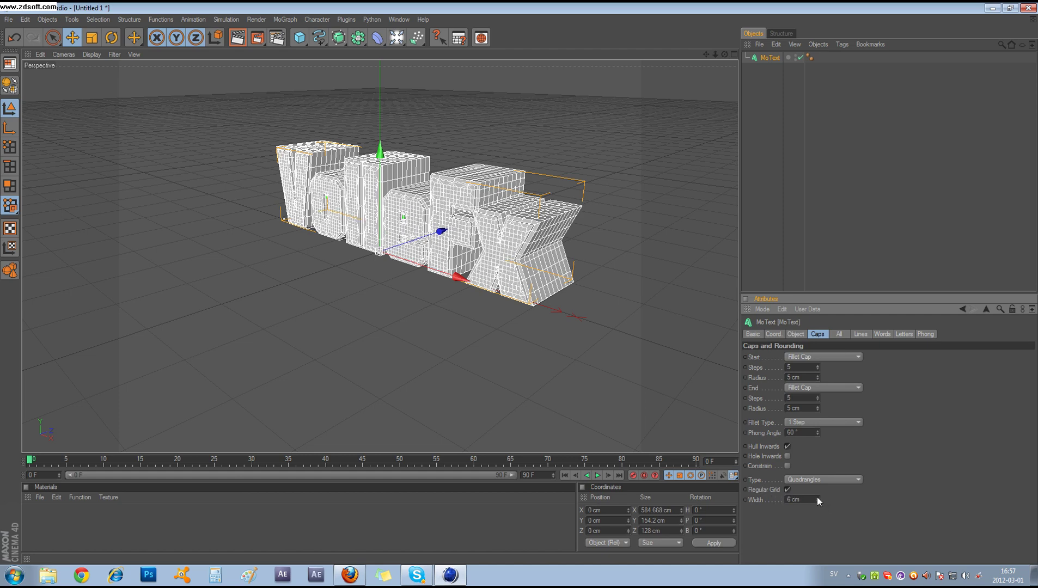
click(779, 195)
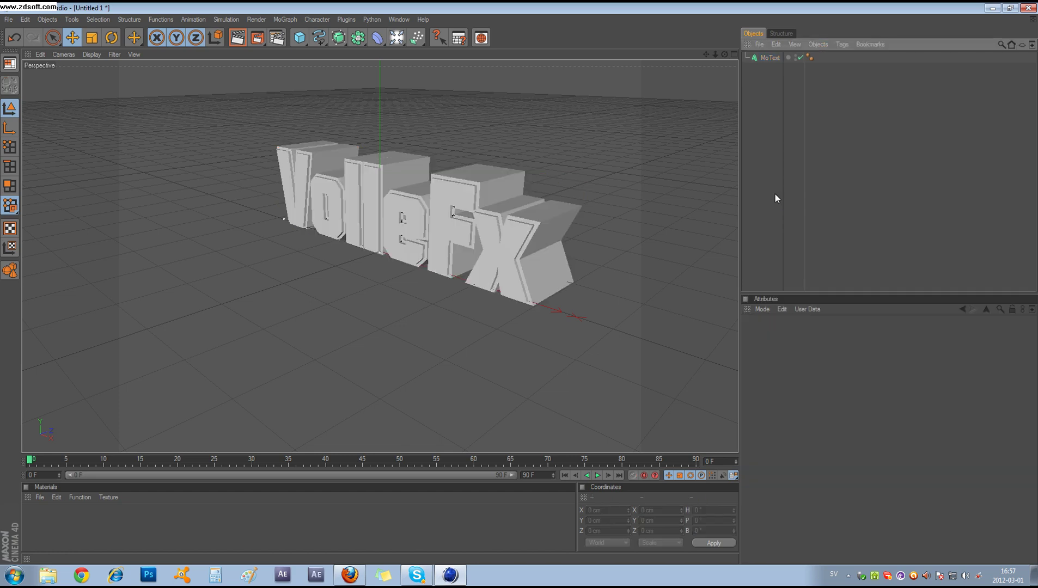
Add an Explosion deformer and make it a child of the MoText object.
click(770, 57)
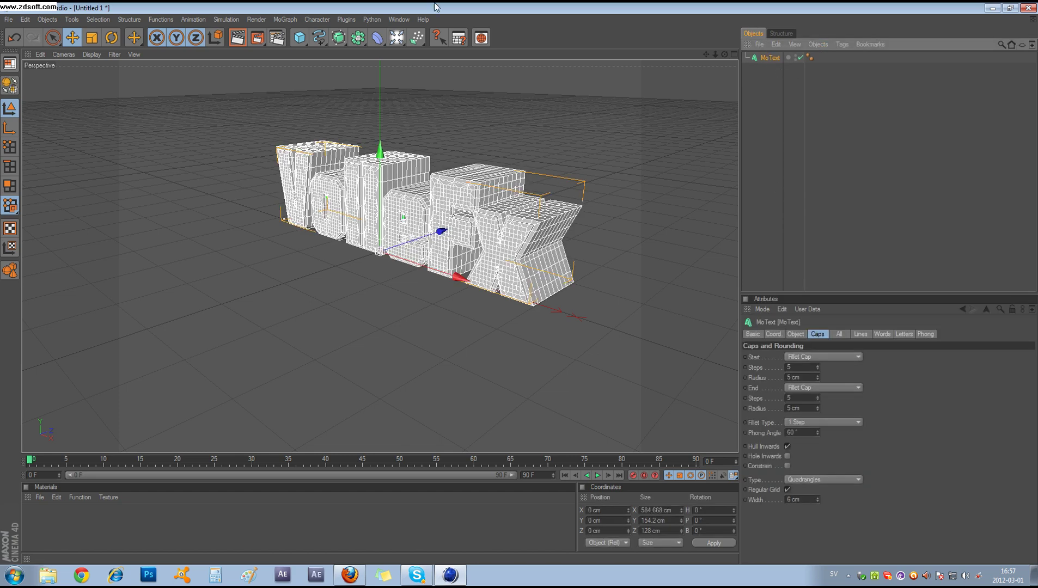
click(380, 40)
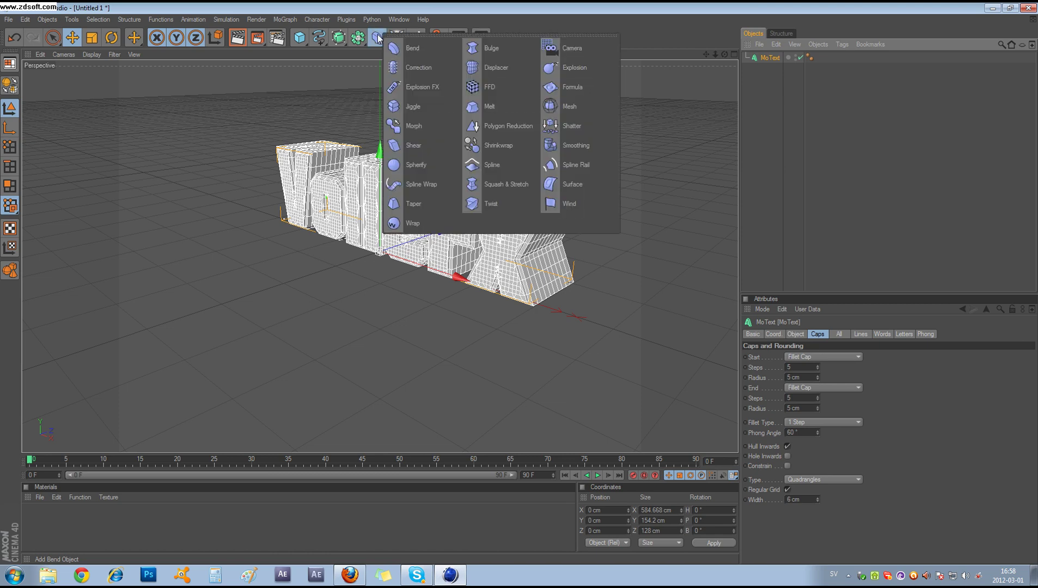
click(573, 67)
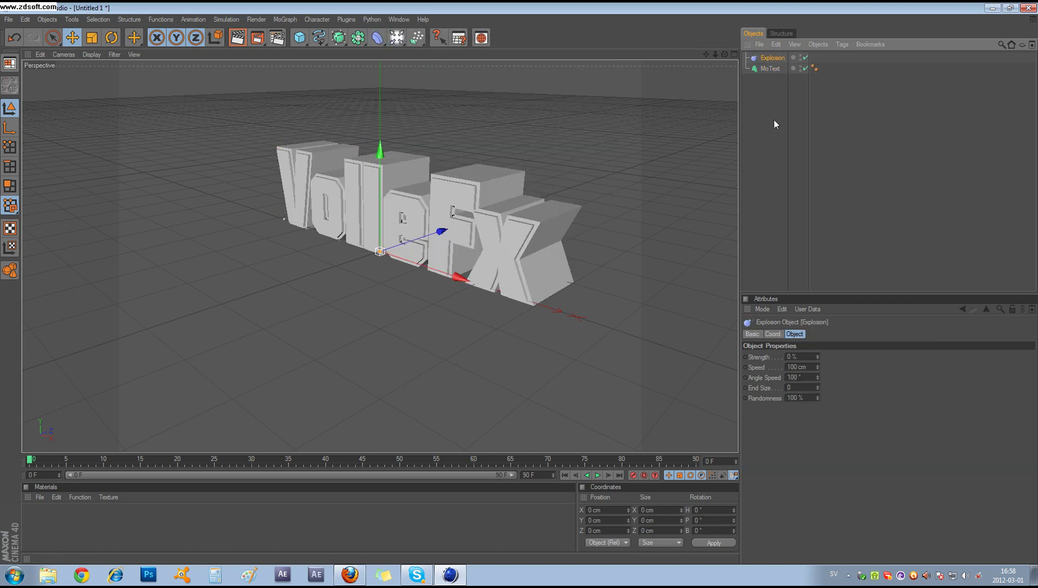
drag(772, 61, 774, 68)
drag(772, 68, 773, 65)
drag(771, 69, 771, 69)
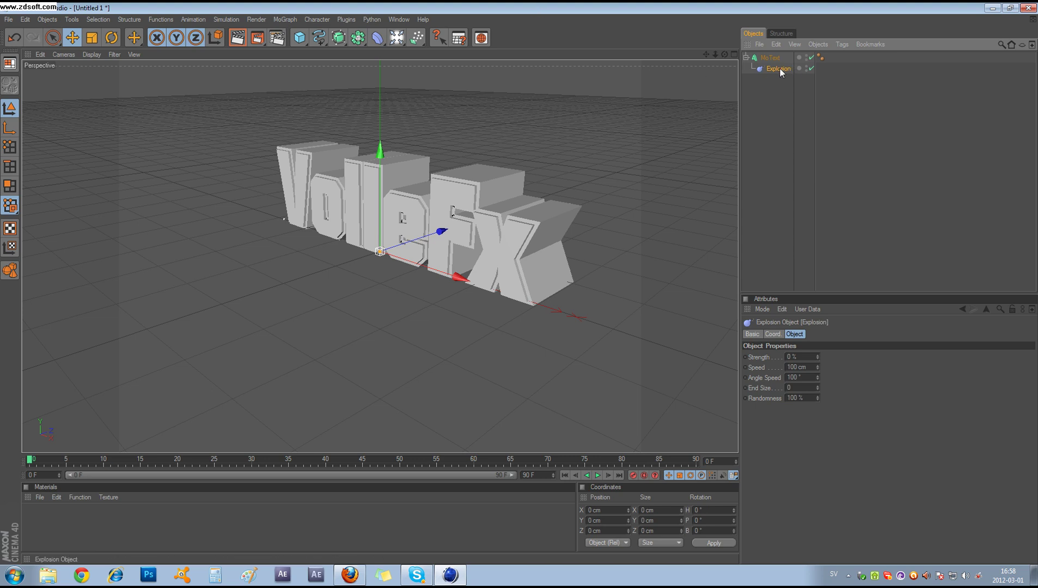
Try out the Explosion's strength and randomness, leaving strength at 0%, randomness at 100% and speed at 122 cm.
click(817, 355)
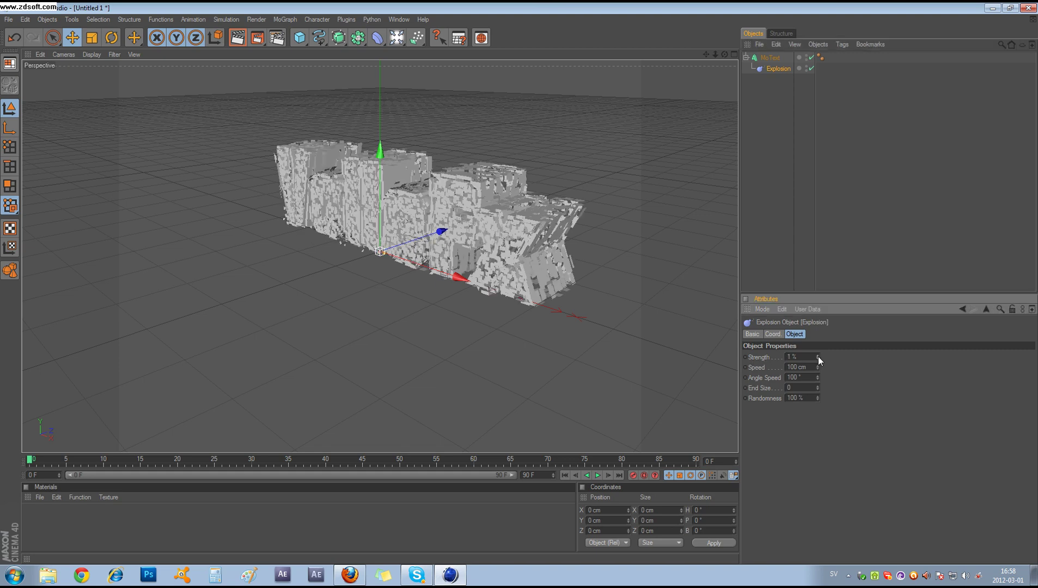
mouse_move(819, 356)
mouse_down()
mouse_move(818, 324)
mouse_move(818, 356)
mouse_up()
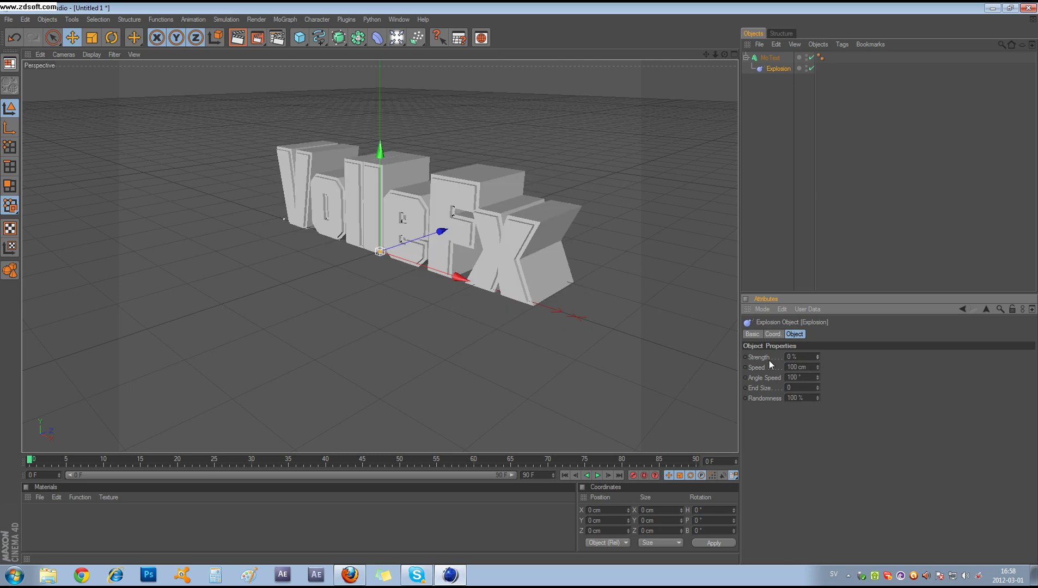
mouse_move(819, 357)
mouse_down()
mouse_move(819, 410)
mouse_move(817, 322)
mouse_move(817, 357)
mouse_up()
drag(817, 357, 817, 349)
drag(817, 397, 817, 414)
drag(820, 356, 812, 359)
drag(818, 399, 818, 344)
drag(818, 357, 818, 354)
drag(818, 358, 817, 355)
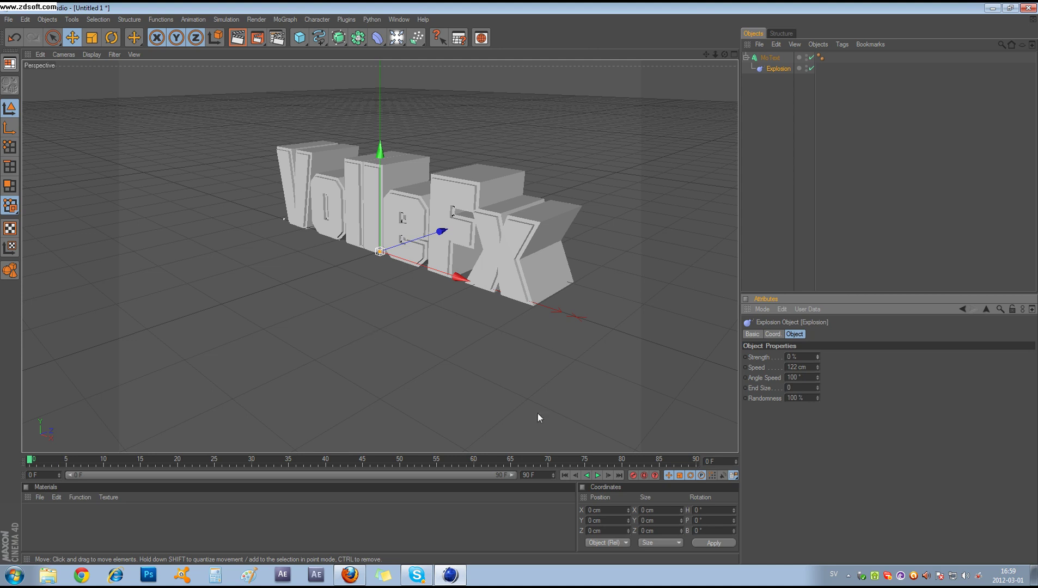
Turn on automatic keyframing and keyframe the Explosion's strength from 0% at frame 0 to 100% at frame 50.
click(645, 476)
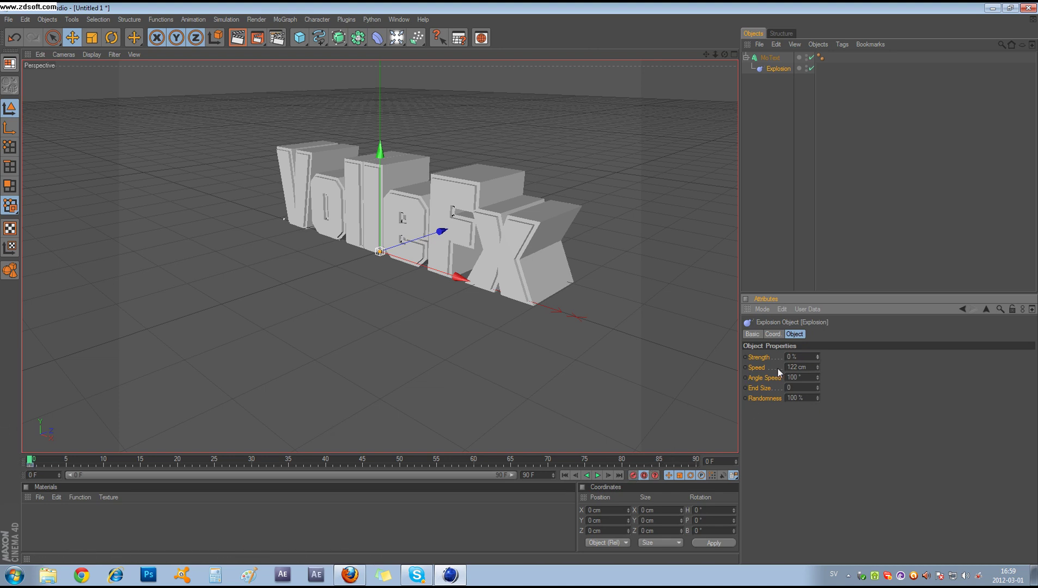
mouse_move(818, 358)
mouse_down()
mouse_move(818, 348)
mouse_move(818, 357)
mouse_up()
drag(30, 463, 400, 463)
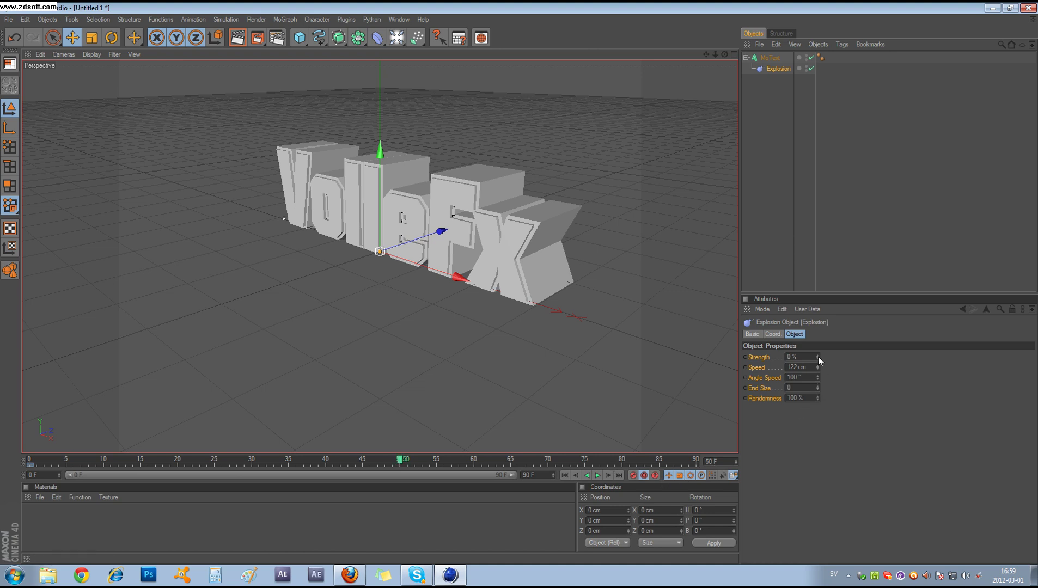
drag(817, 358, 798, 67)
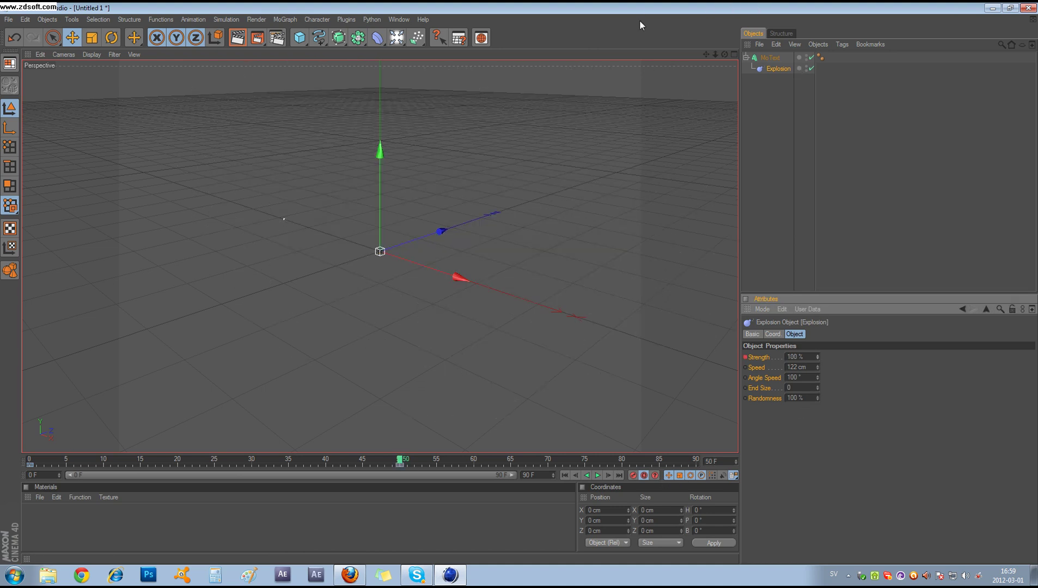
Play the explosion from frame 0 and scrub through the timeline to review how the text breaks apart.
click(29, 461)
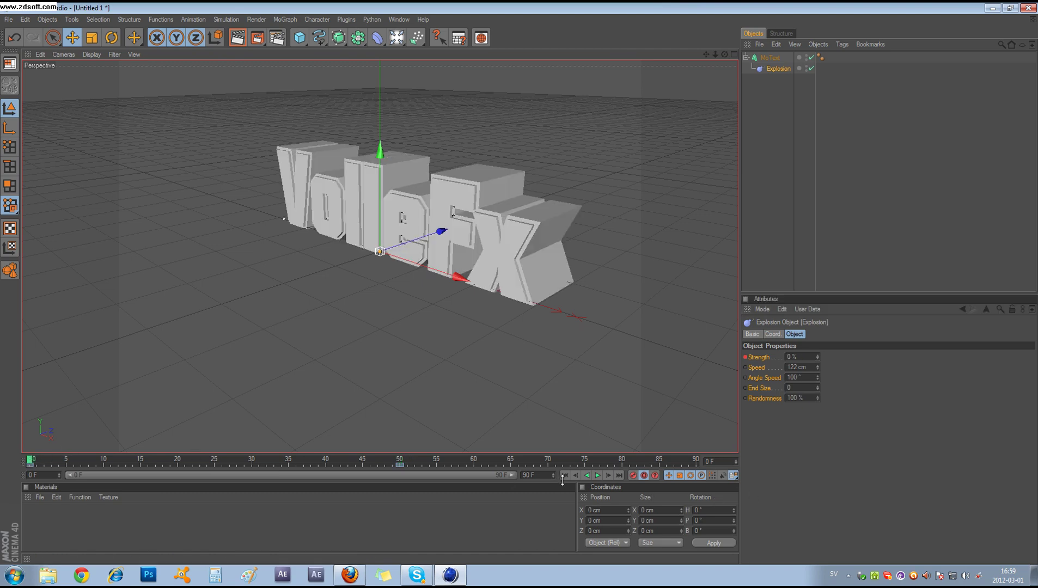
click(598, 476)
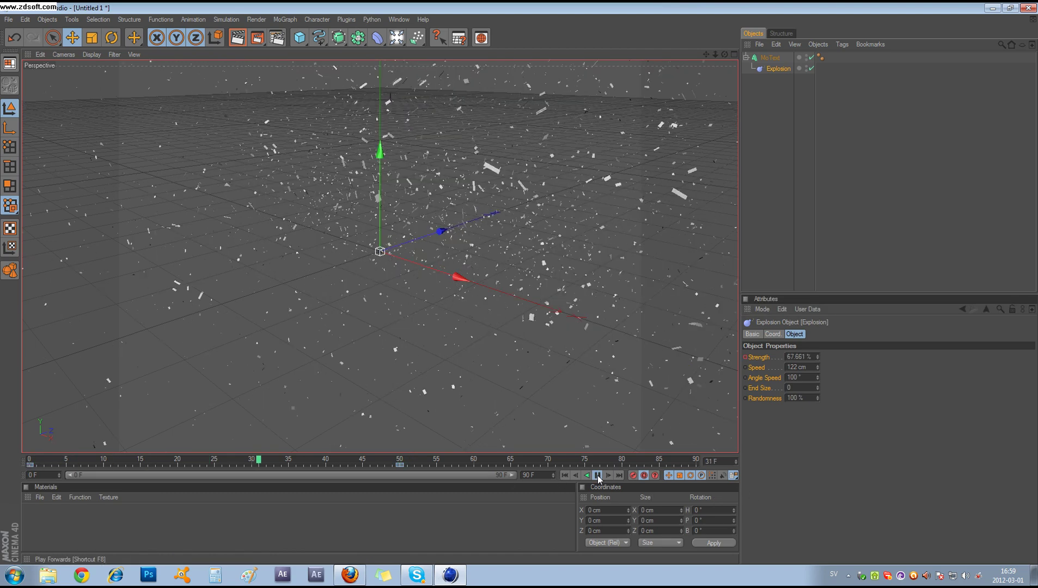
drag(400, 462, 34, 513)
click(63, 510)
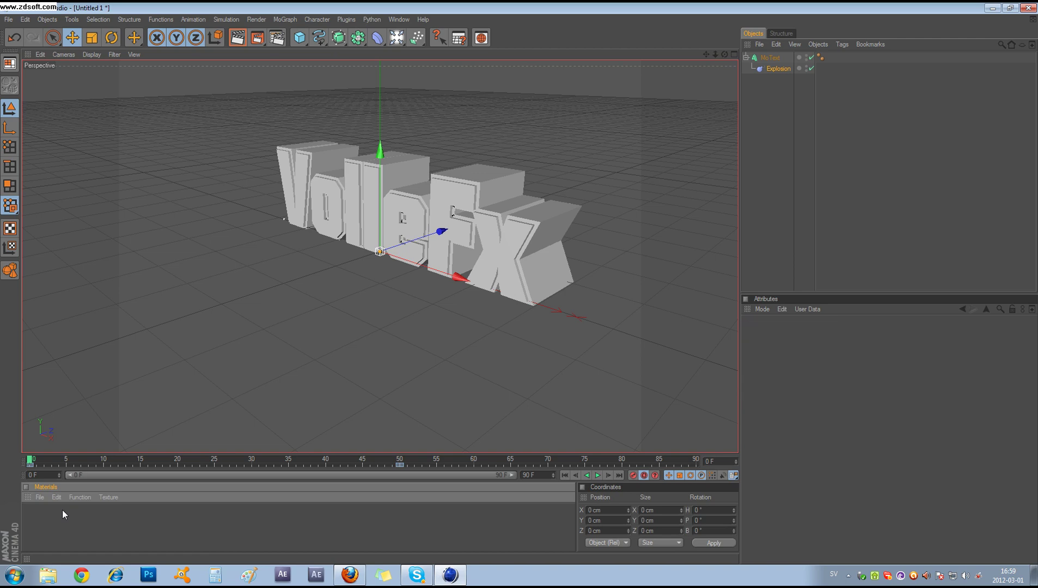
drag(146, 464, 338, 456)
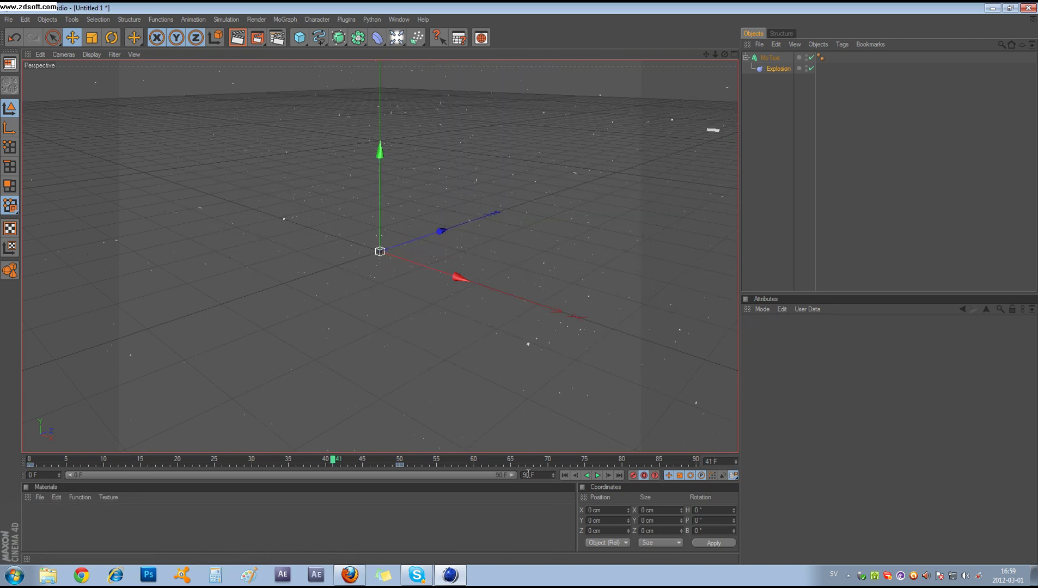
Lengthen the animation to 100 and then 200 frames, extending the preview range to match.
text(0)
drag(527, 476, 518, 477)
click(868, 456)
drag(467, 475, 526, 475)
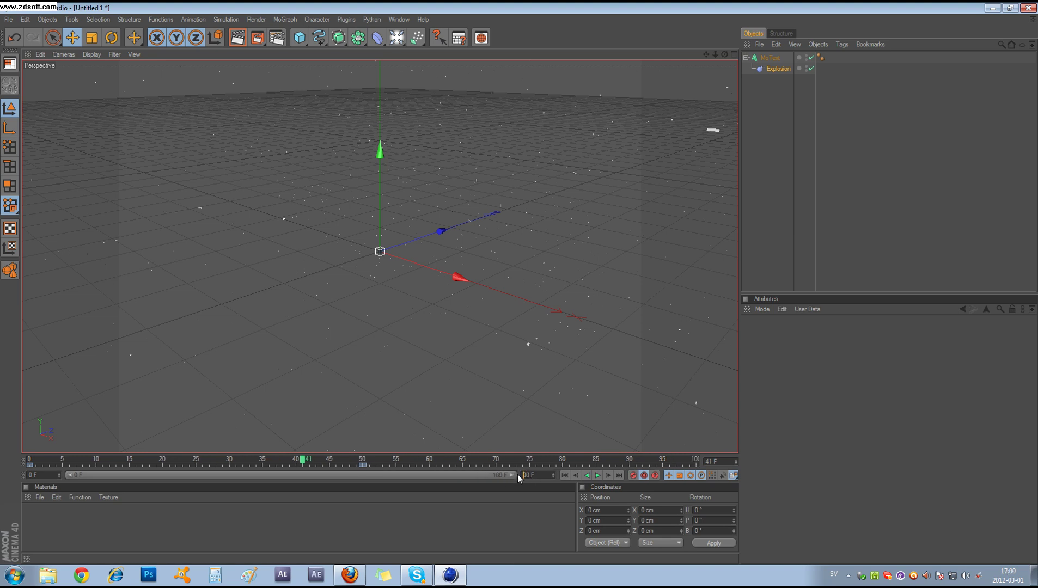
click(778, 429)
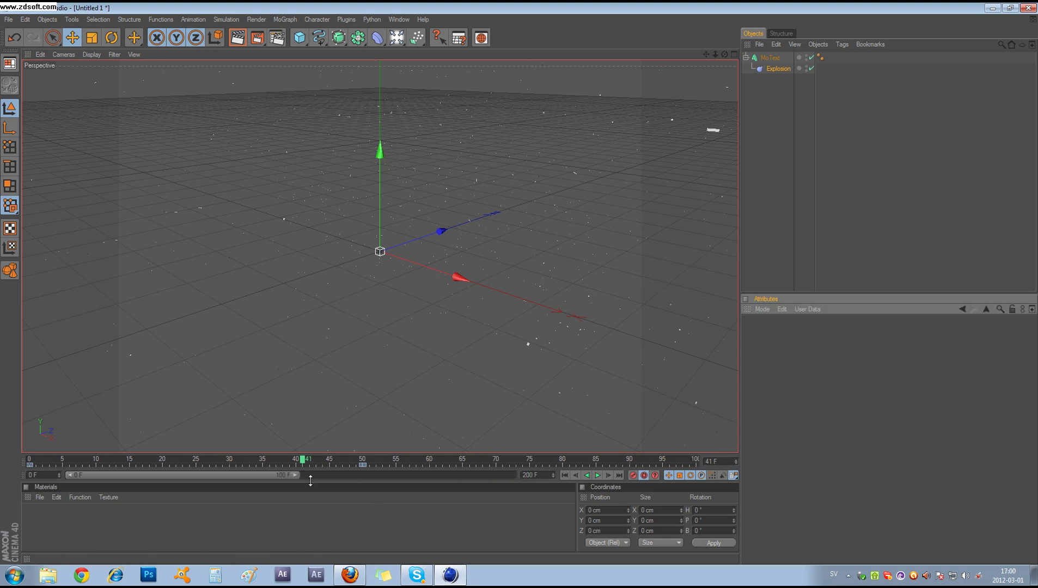
drag(295, 475, 556, 480)
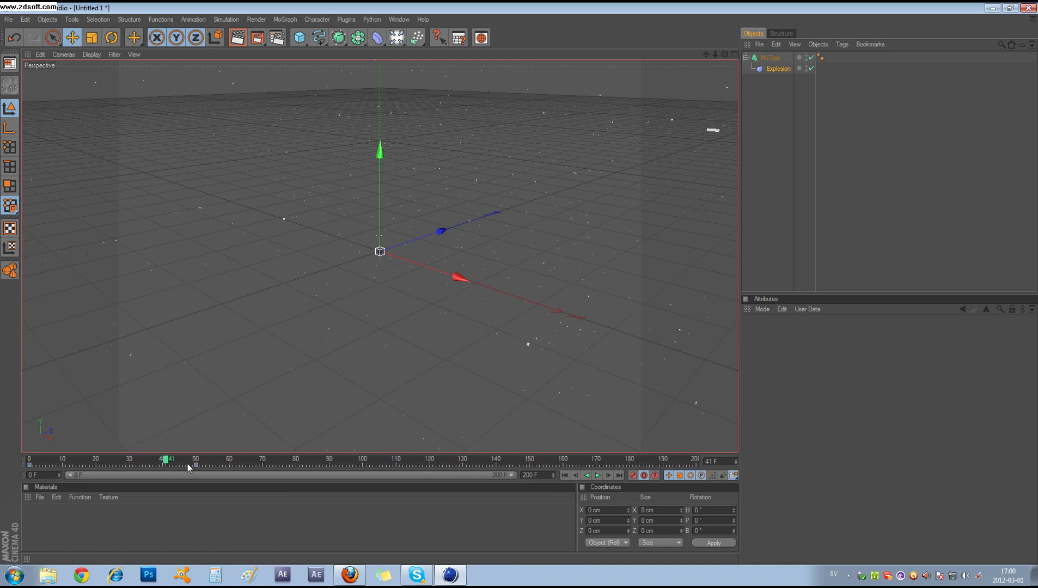
Move the last explosion keyframe to frame 200 and play the slower animation from frame 0.
drag(197, 465, 712, 462)
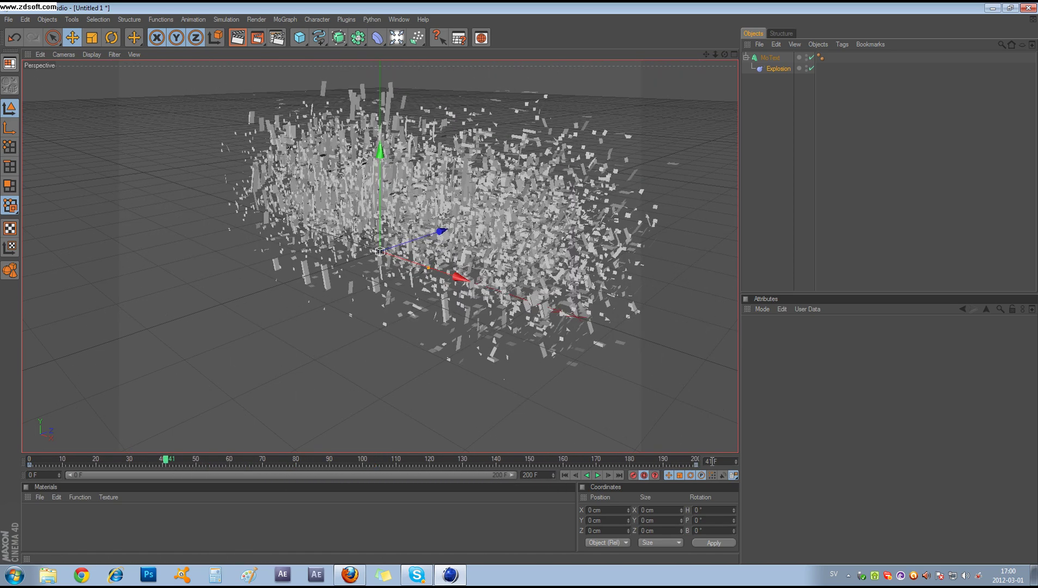
click(29, 459)
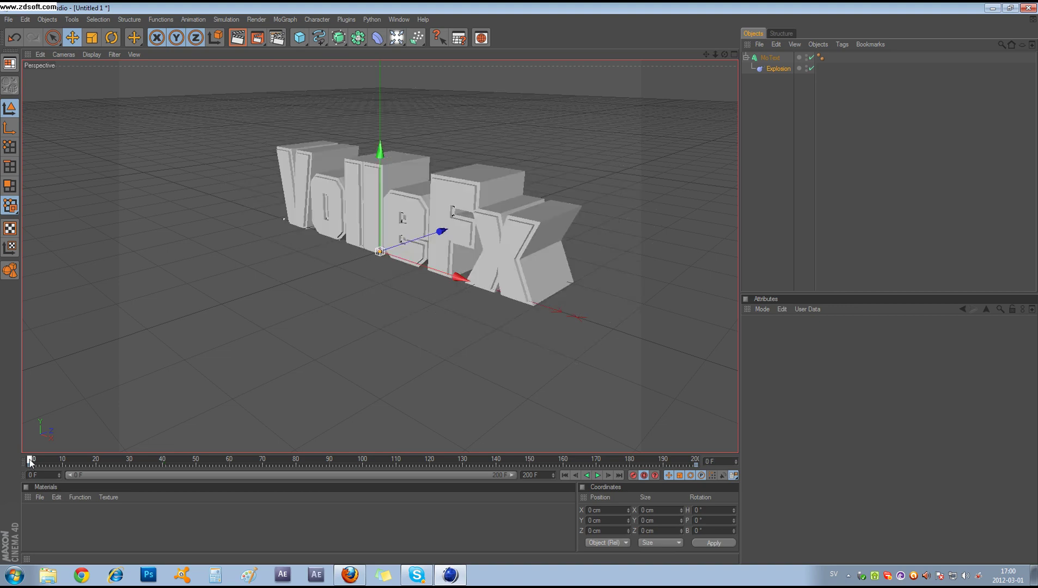
click(597, 475)
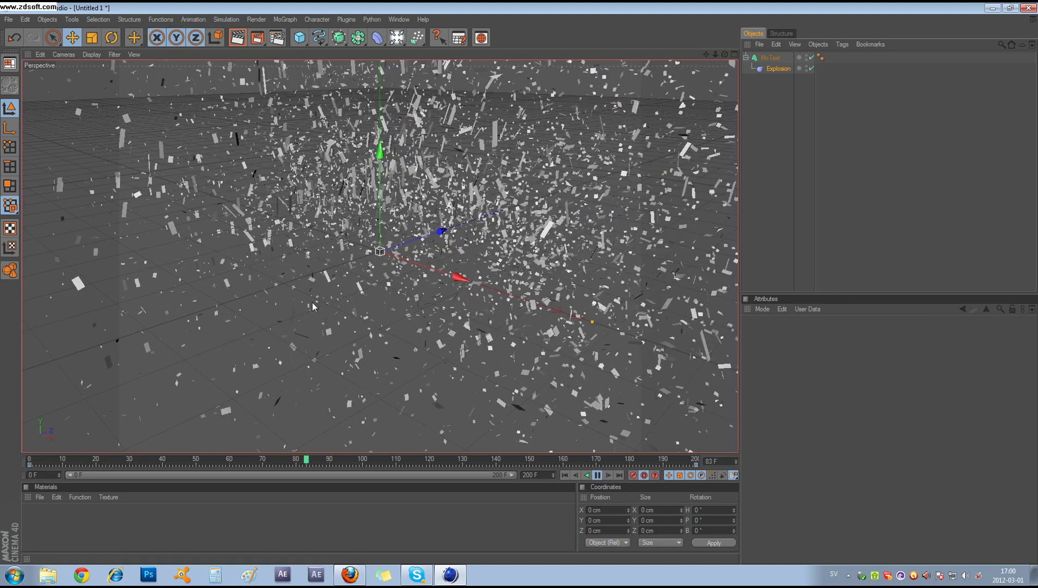
click(598, 476)
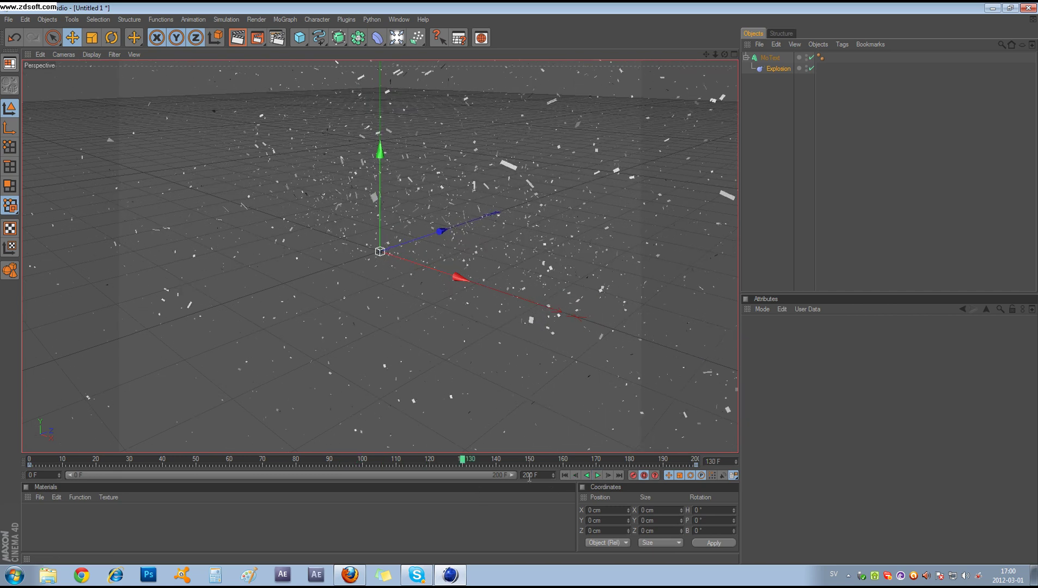
Move the last explosion keyframe to frame 60, shorten the animation to 60 frames and return to frame 0.
drag(461, 459, 25, 456)
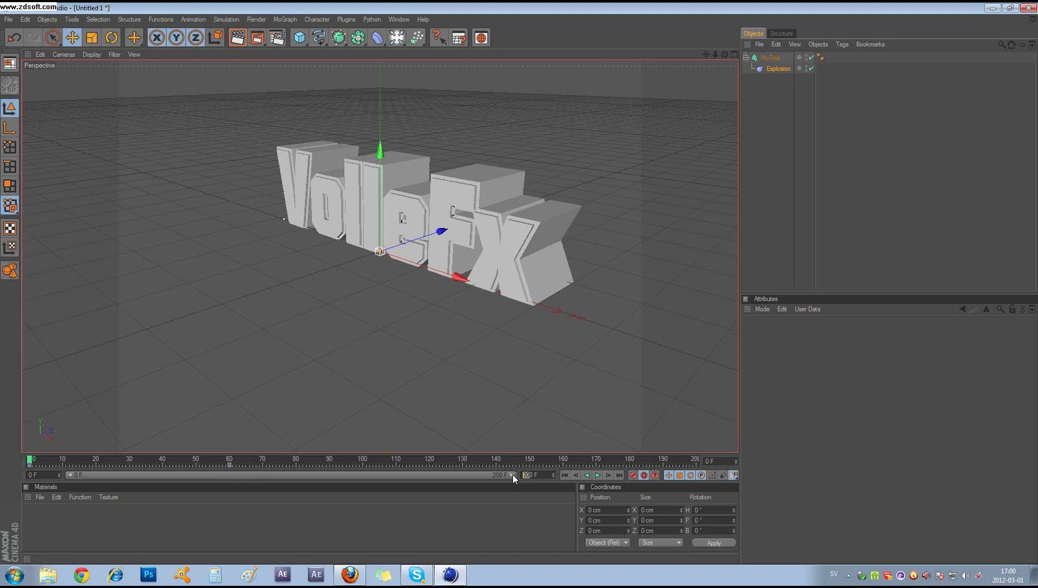
text(0)
key(Return)
click(528, 475)
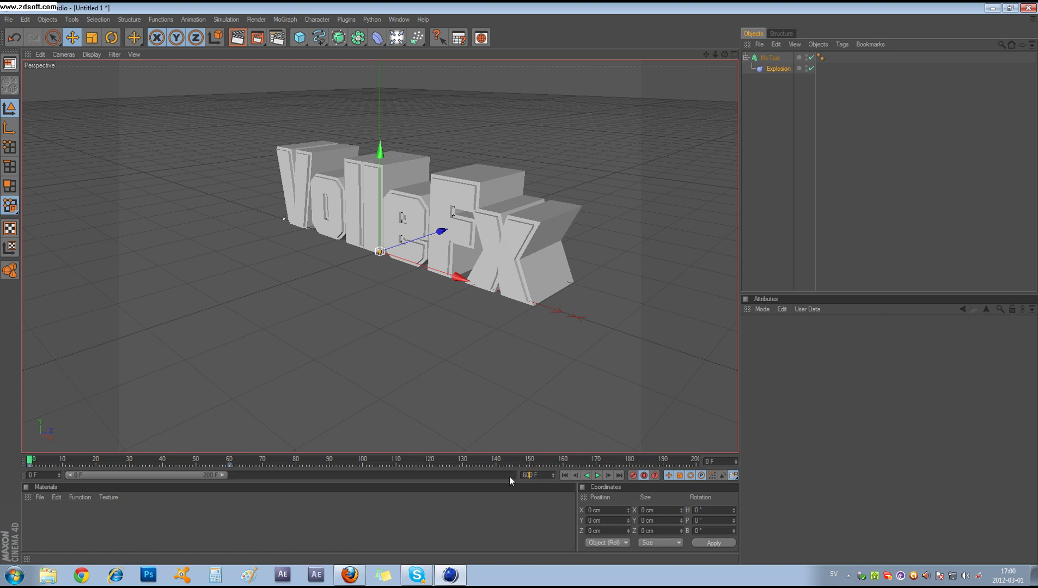
key(BackSpace)
key(Return)
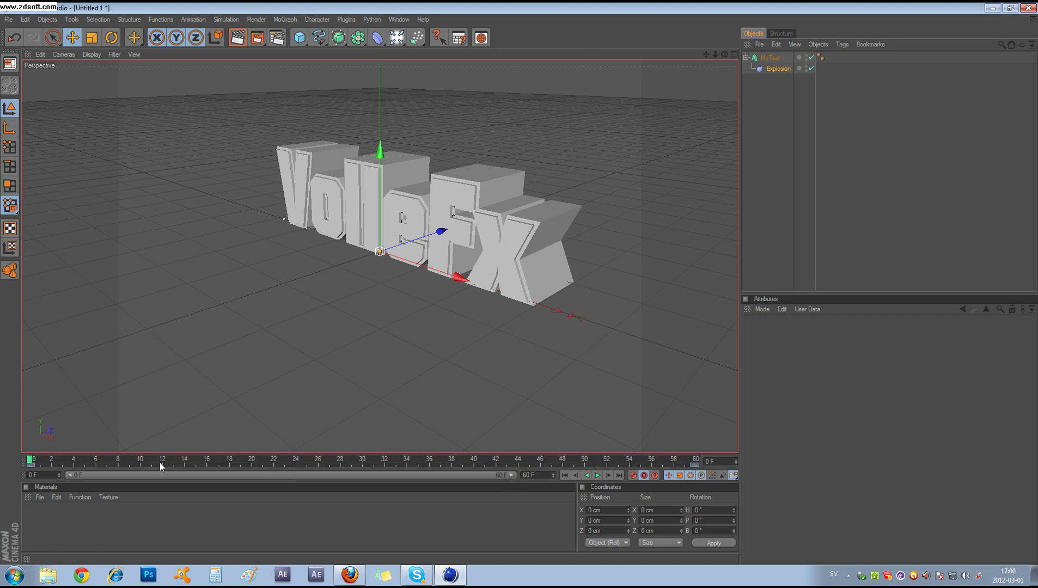
drag(33, 461, 1, 470)
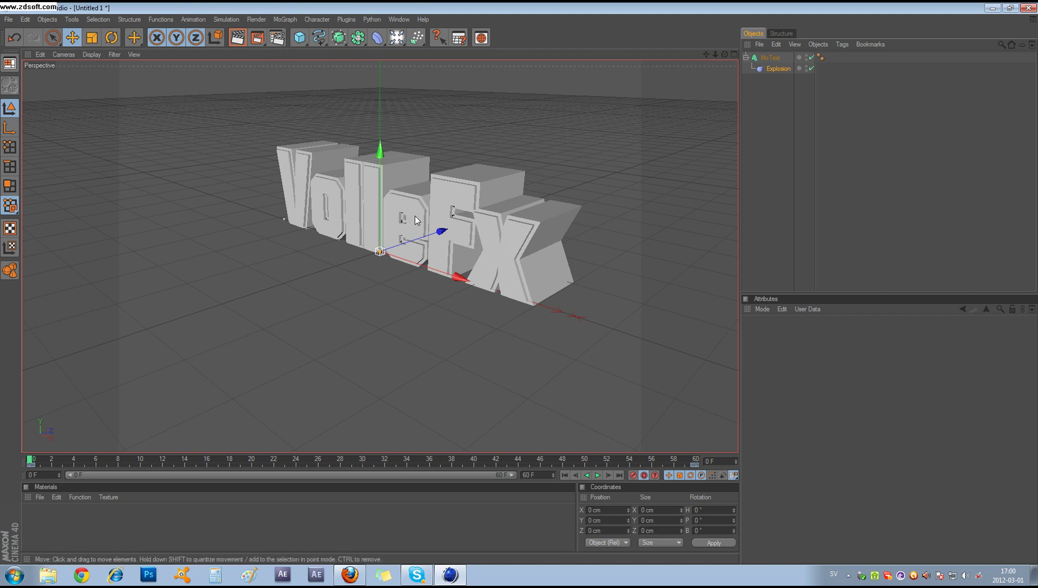
Create a new material and set its color to pure green with RGB 0, 255, 0.
double_click(85, 516)
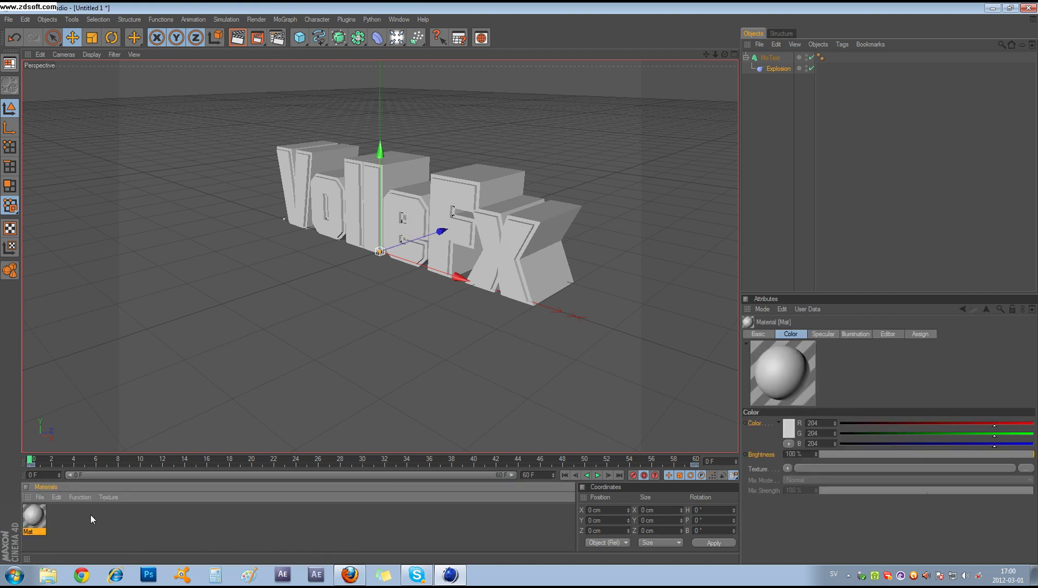
double_click(43, 512)
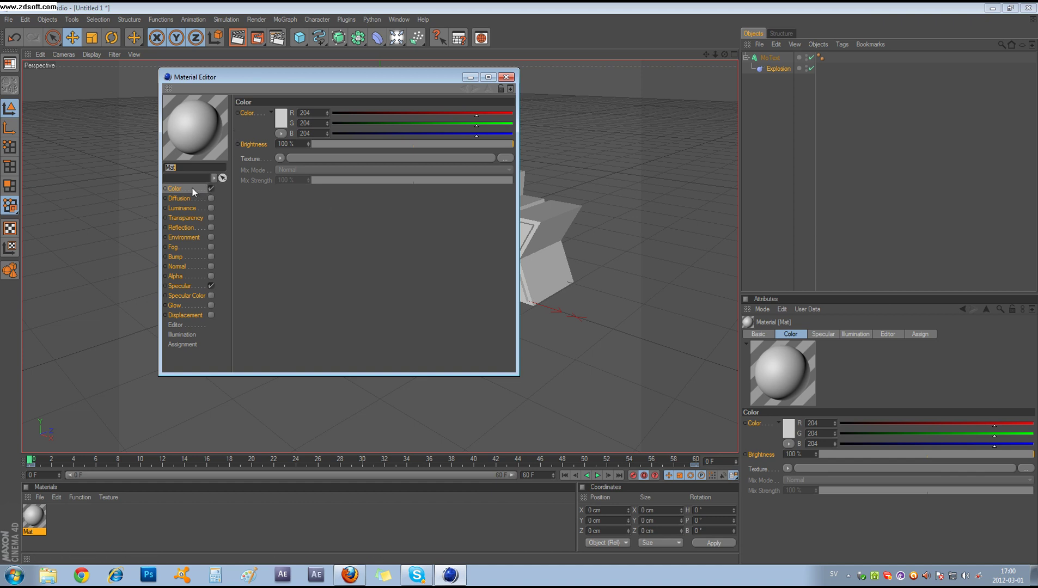
click(275, 126)
click(267, 104)
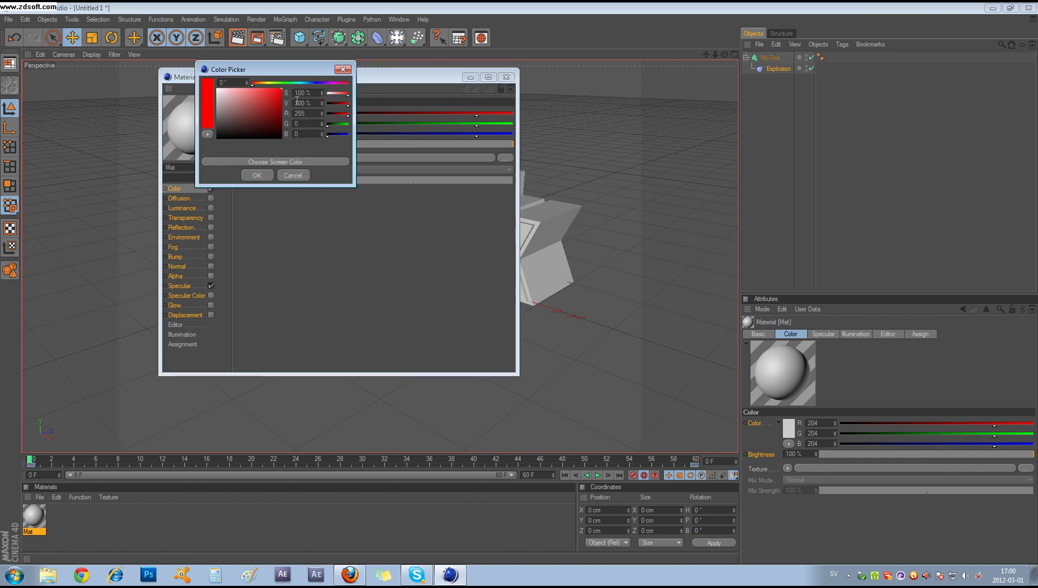
click(288, 83)
drag(338, 137, 330, 135)
click(246, 177)
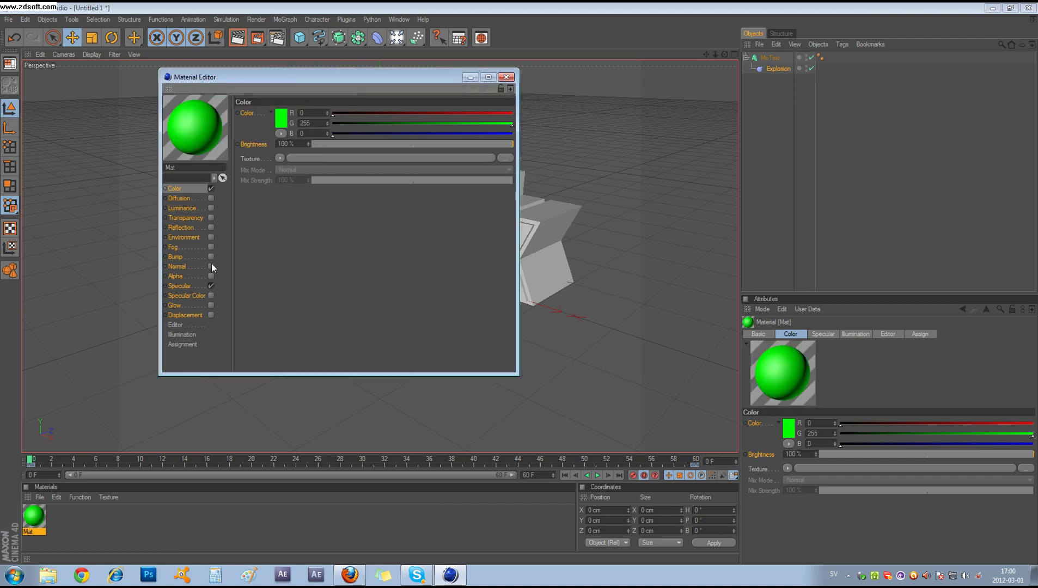
Disable the green material's specular channel and enable white luminance at 24% brightness.
click(210, 286)
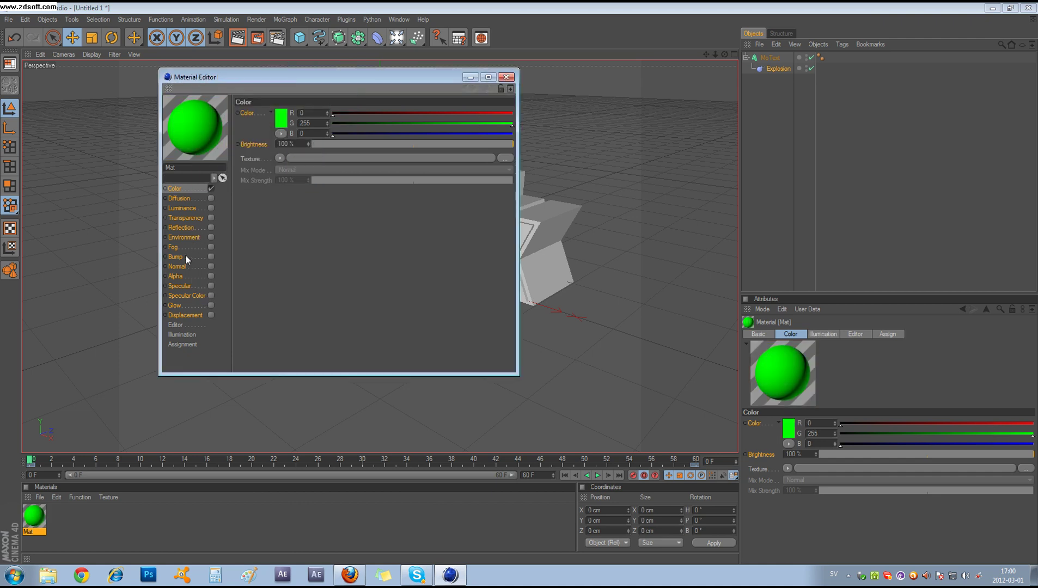
click(210, 208)
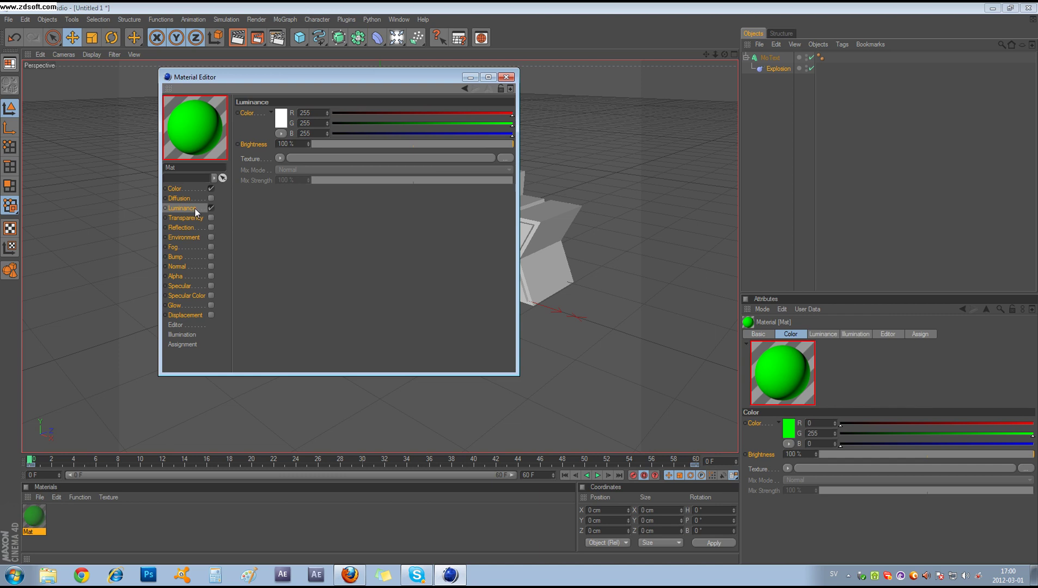
drag(324, 145, 334, 143)
click(284, 116)
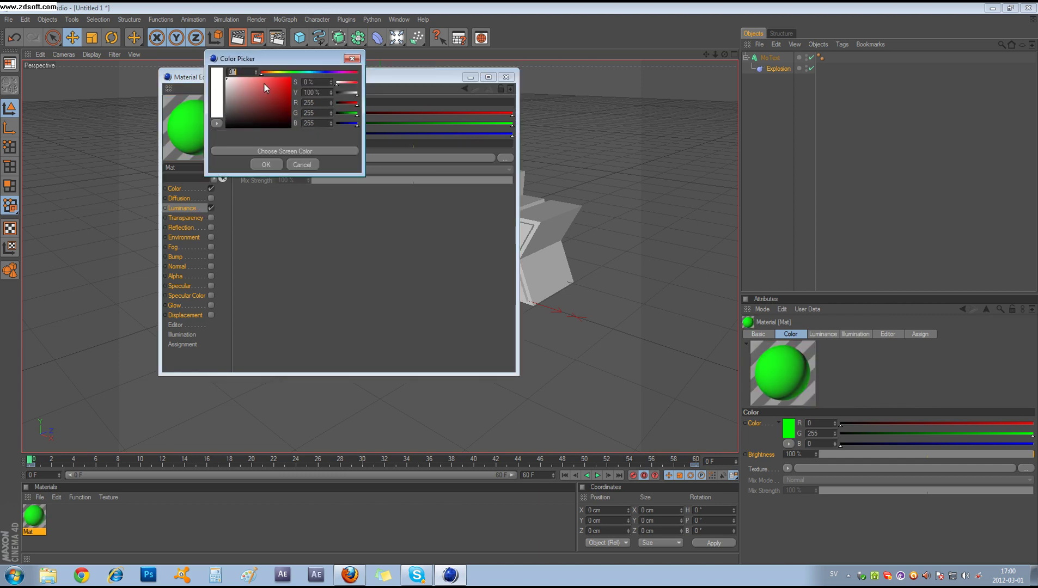
click(288, 72)
click(266, 164)
drag(325, 146, 365, 145)
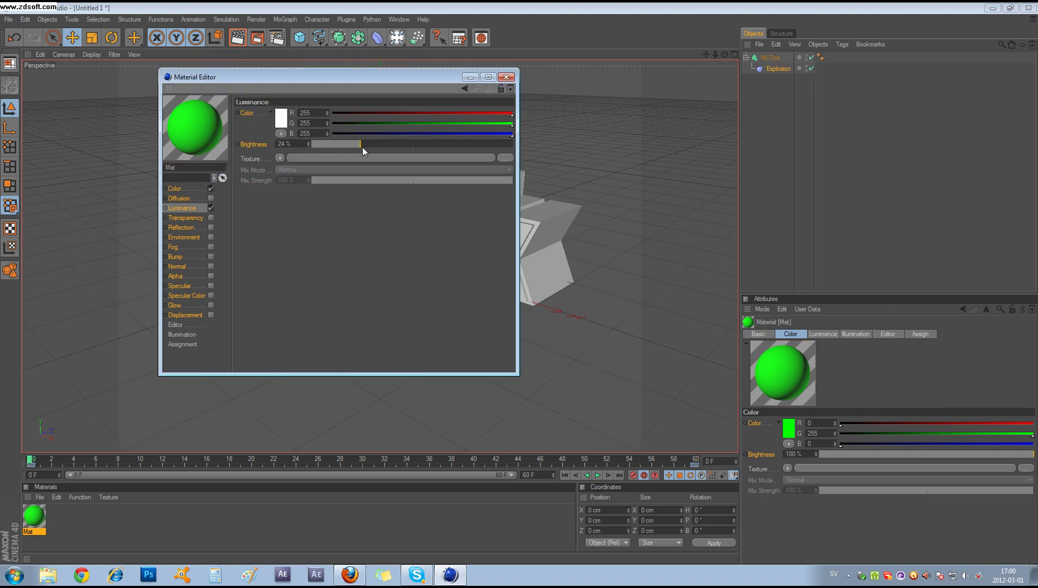
click(506, 77)
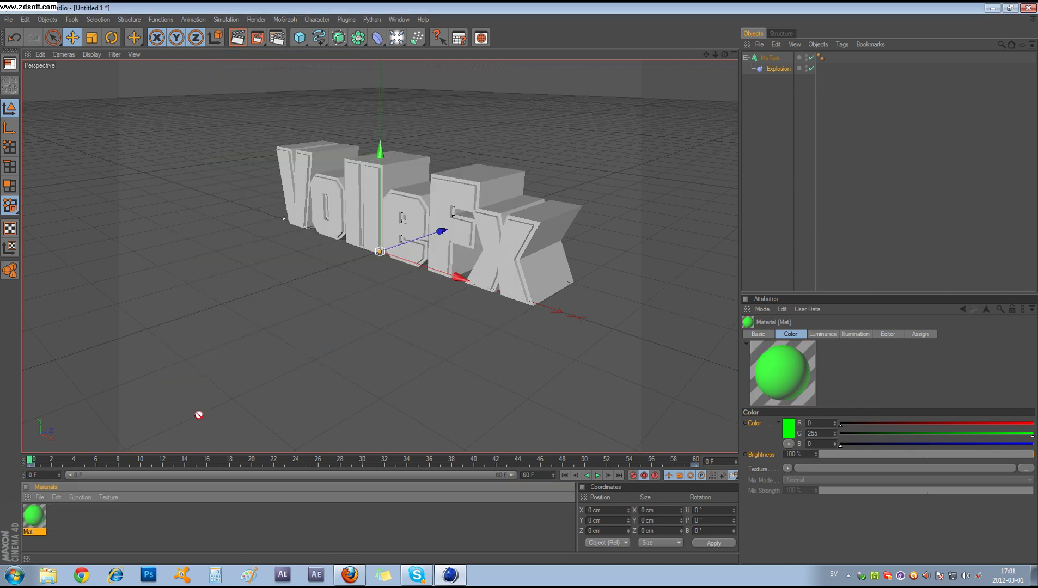
Apply the green material to the 3D text and render the perspective view.
drag(461, 196, 460, 195)
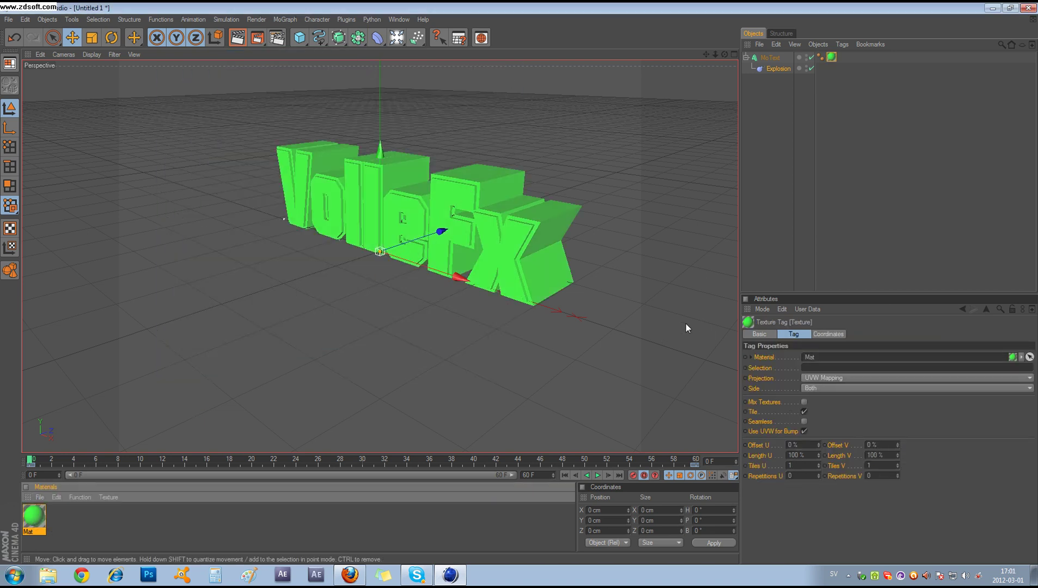
click(239, 39)
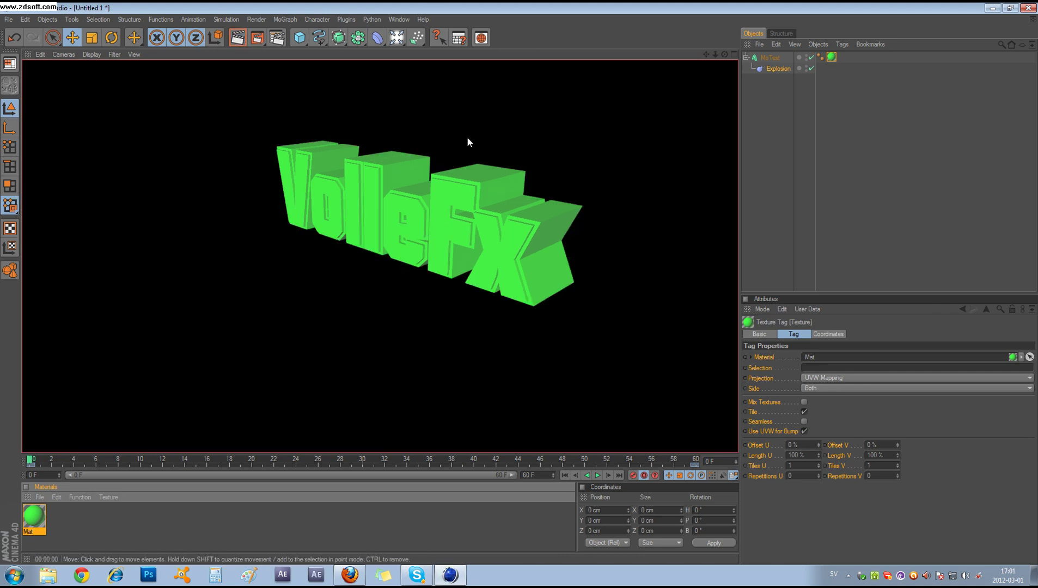
double_click(126, 517)
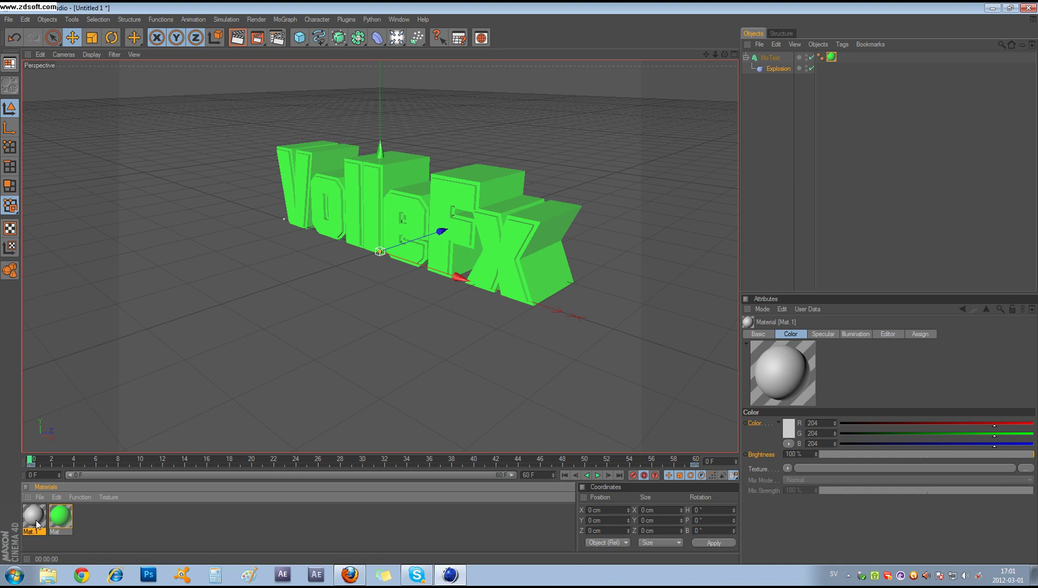
key(Delete)
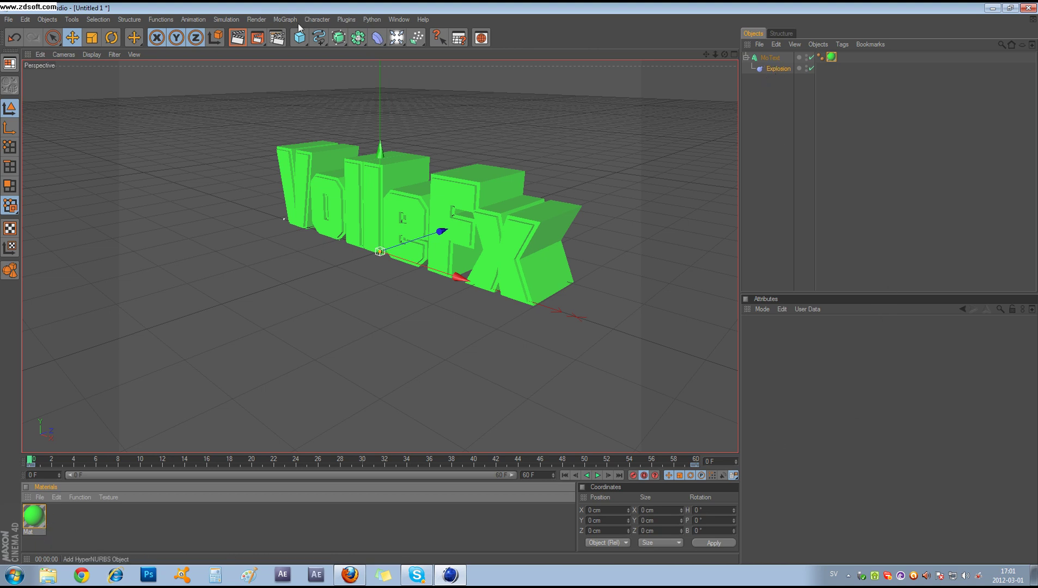
click(276, 38)
drag(262, 21, 404, 84)
click(614, 82)
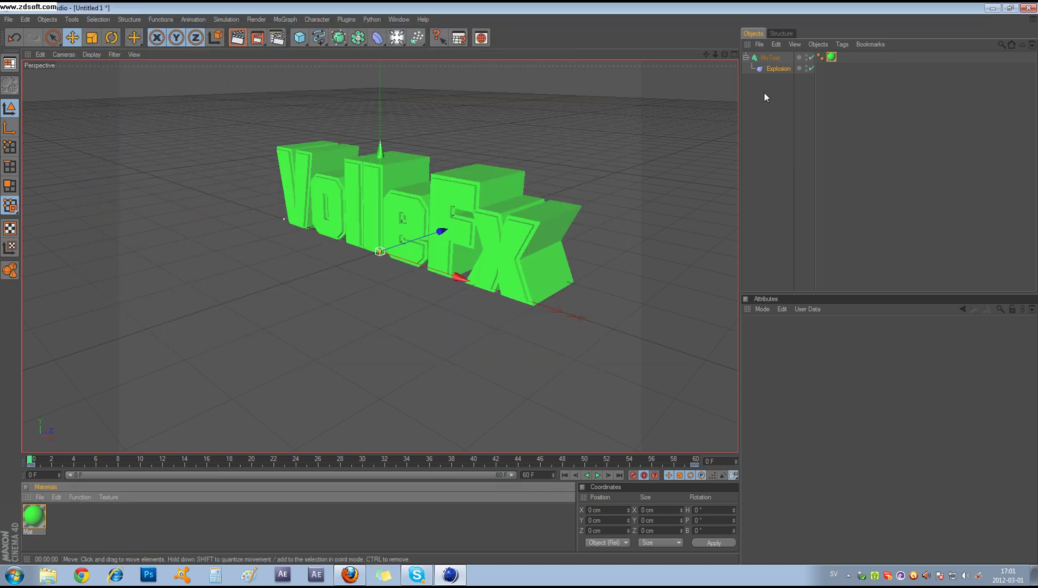
Take the Explosion deformer out of the 3D text's hierarchy and add an Explosion FX deformer.
click(773, 69)
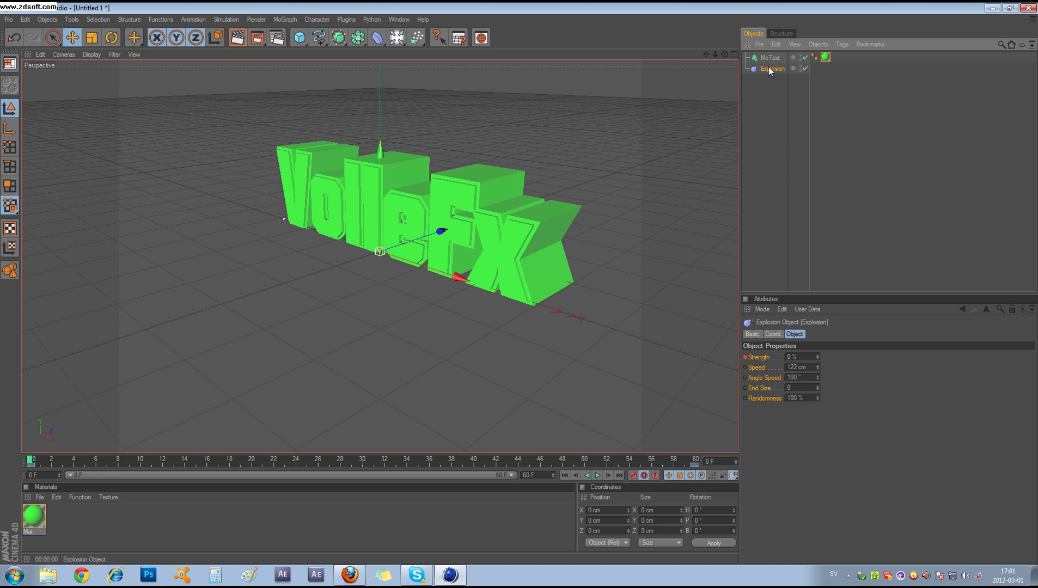
click(769, 57)
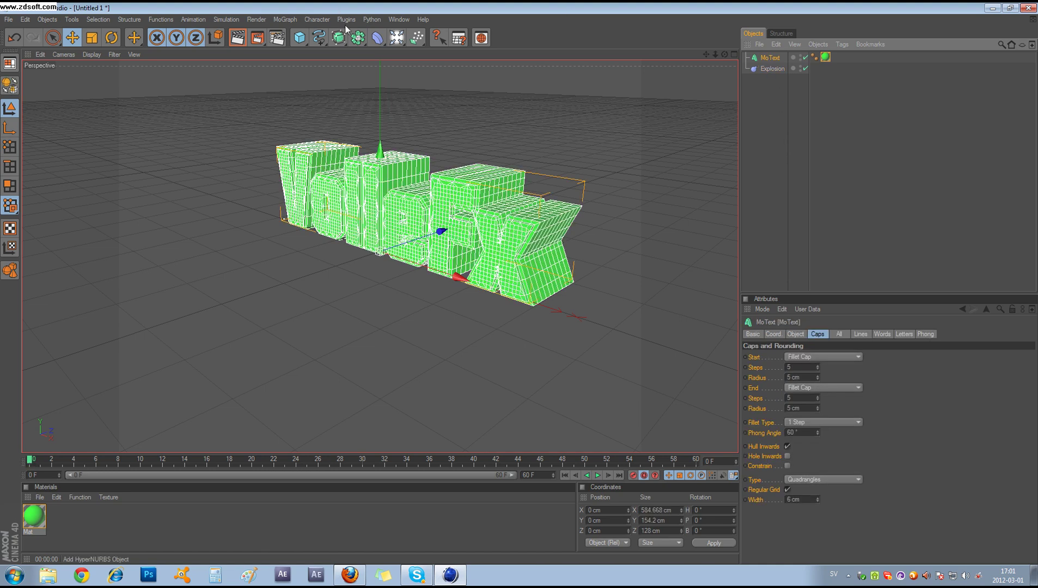
click(377, 37)
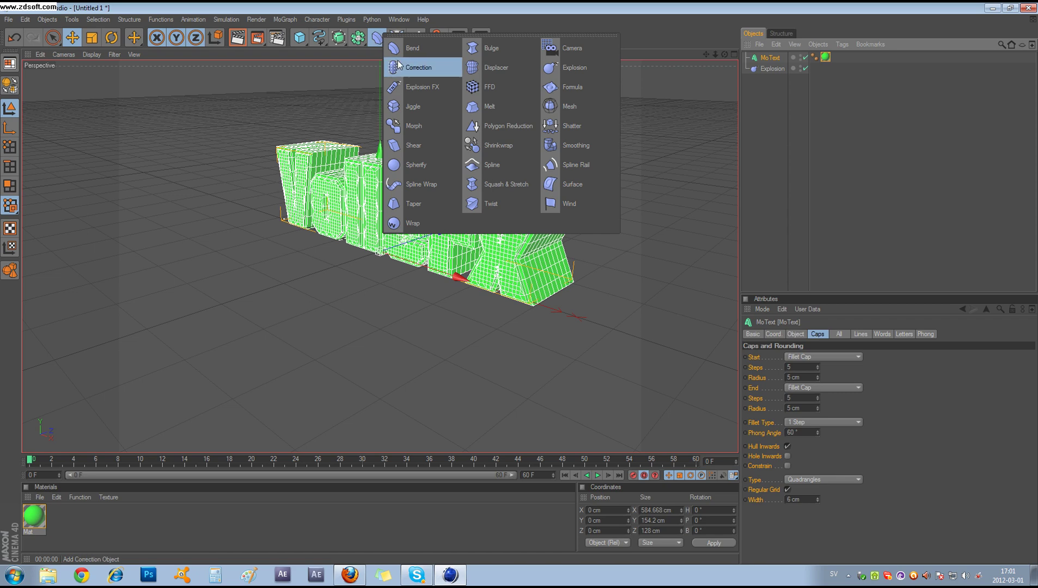
click(432, 90)
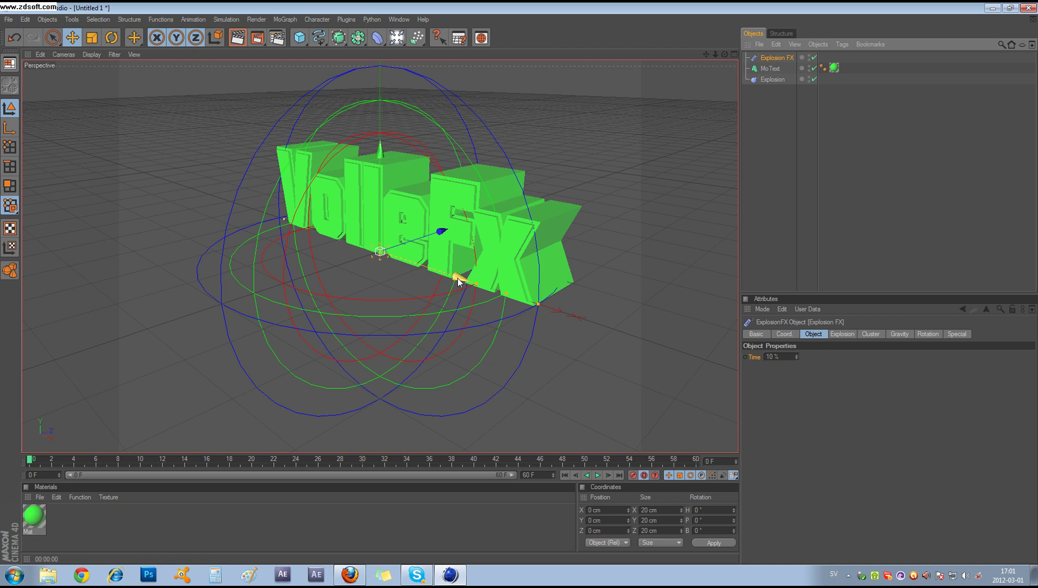
Position Explosion FX at about X -299 cm, Y 81 cm and make it a child of the 3D text.
drag(458, 282, 346, 243)
drag(277, 132, 276, 93)
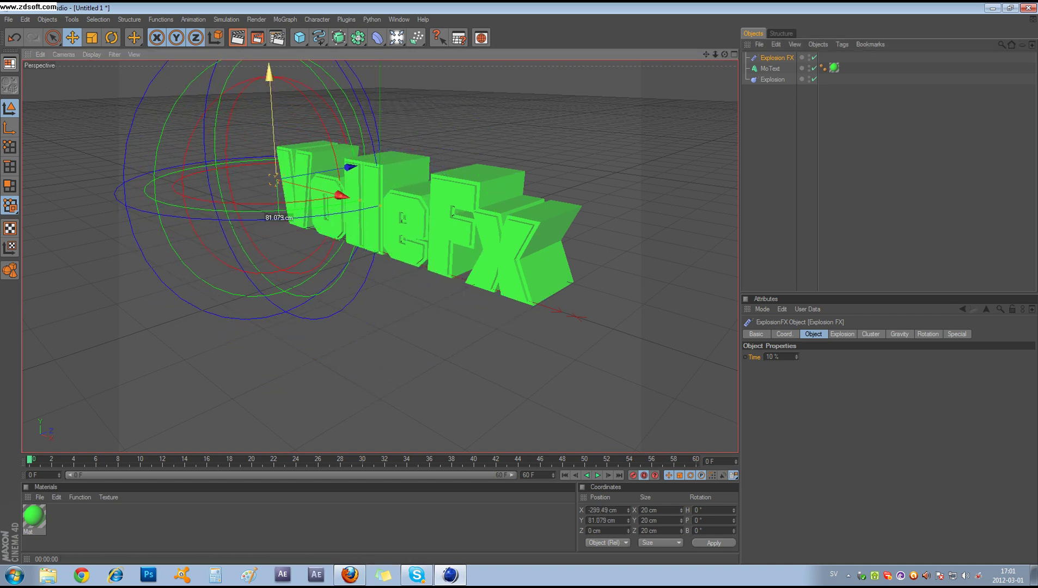
drag(774, 58, 772, 69)
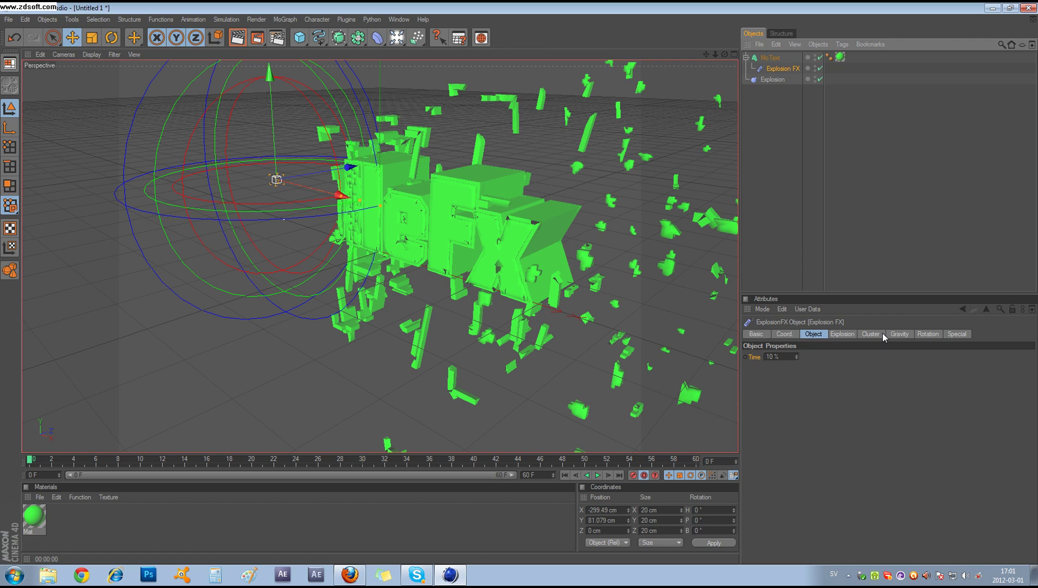
Test the Explosion FX time, set it to 10%, and move the deformer to about X -39 cm.
drag(797, 359, 797, 359)
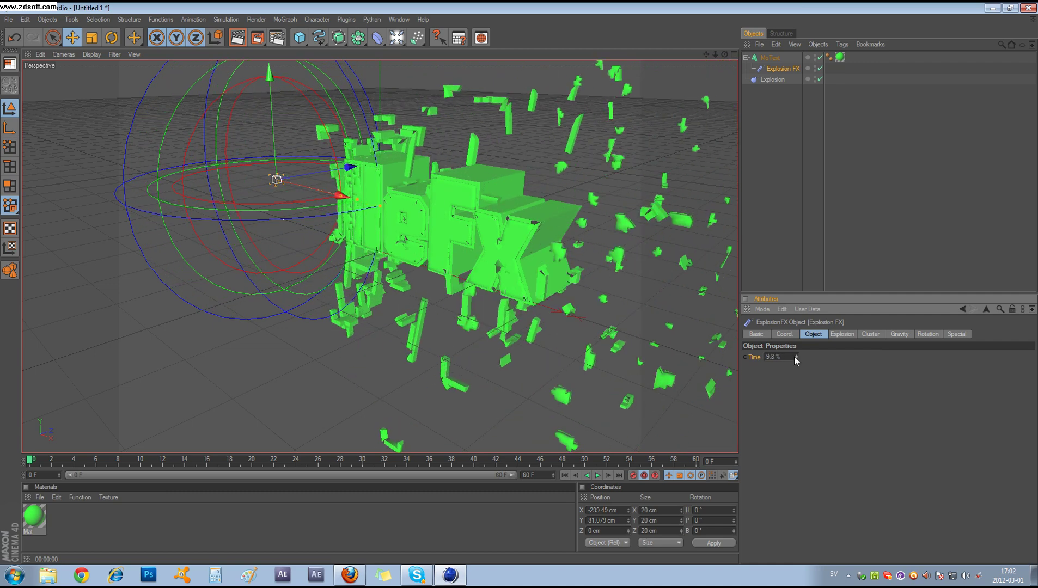
drag(797, 355, 796, 355)
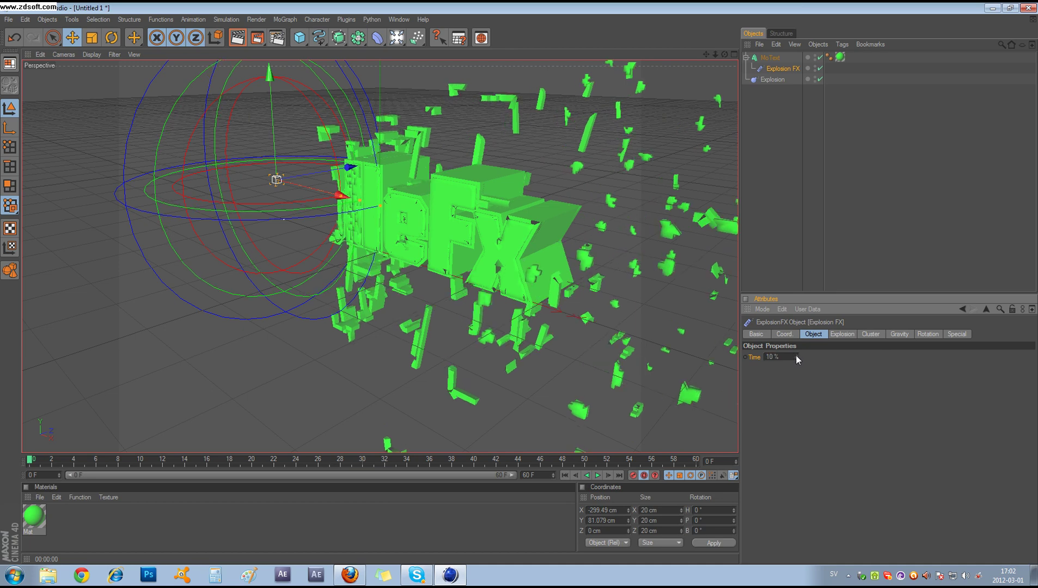
drag(339, 198, 440, 220)
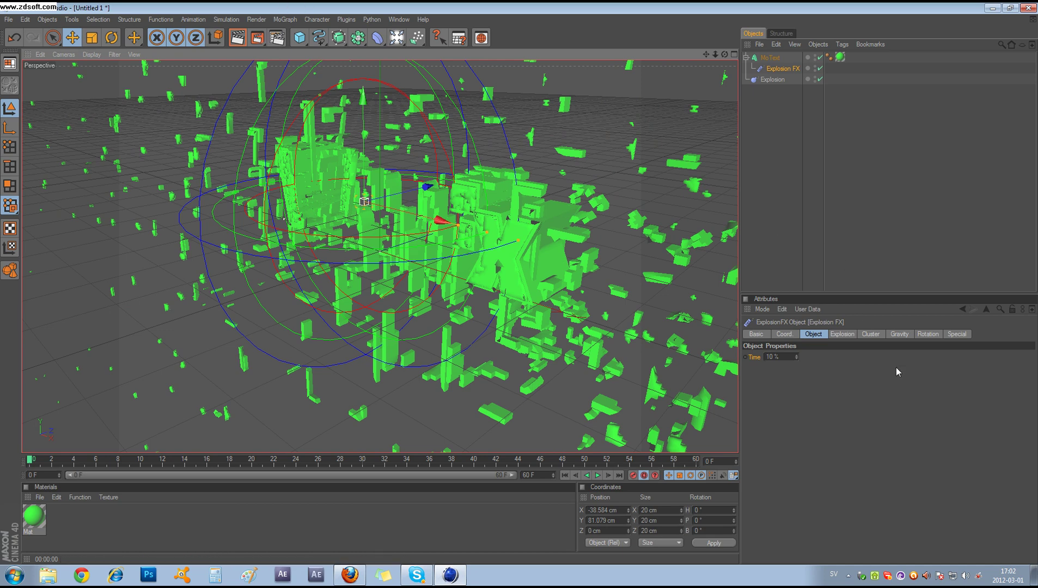
Reduce the Explosion FX time to 3.8% and shift the deformer to about X -3 cm.
click(900, 335)
drag(815, 357, 815, 392)
click(814, 335)
mouse_move(797, 357)
mouse_down()
mouse_move(797, 380)
mouse_move(797, 352)
mouse_up()
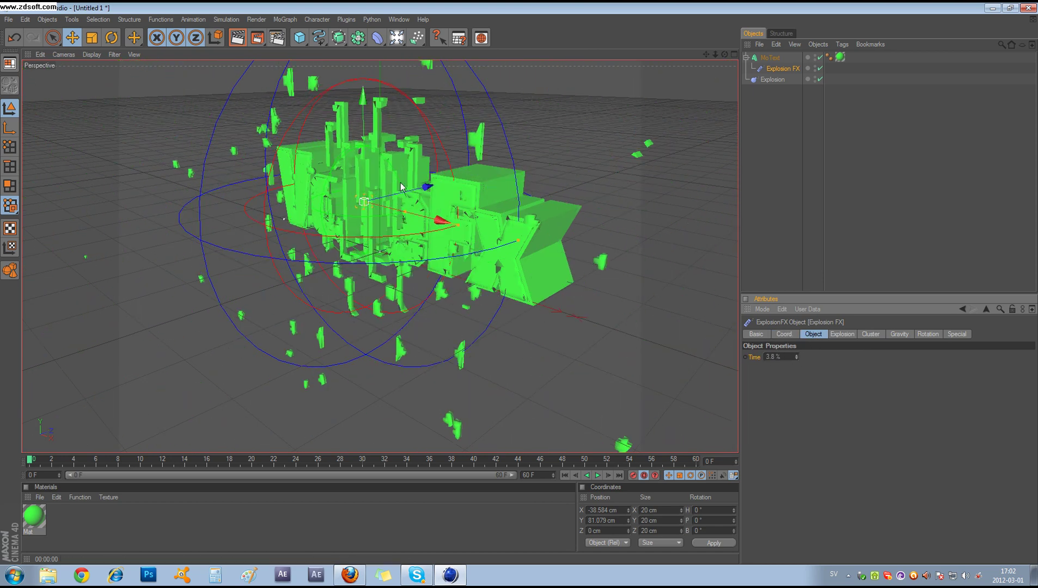
mouse_move(442, 220)
mouse_down()
mouse_move(621, 271)
mouse_move(461, 226)
mouse_up()
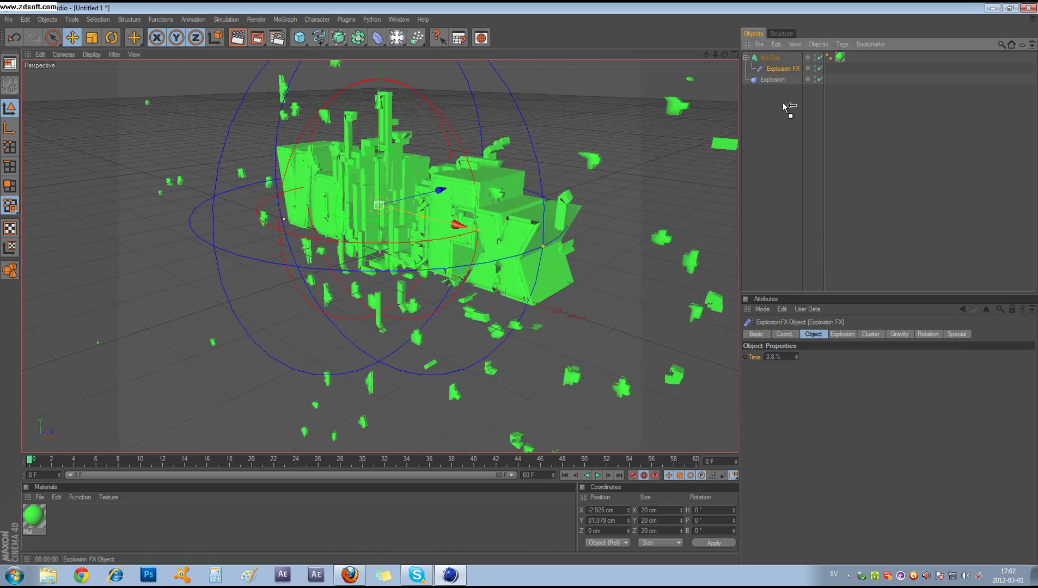
Delete Explosion FX, nest the original Explosion deformer back under the 3D text and preview the animation up to frame 11.
key(Delete)
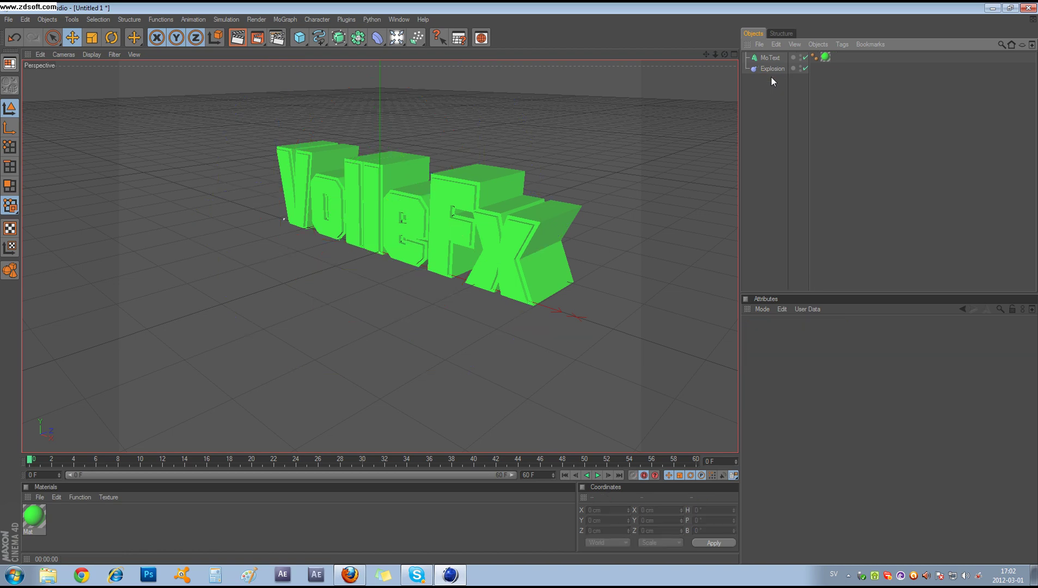
drag(771, 58, 771, 59)
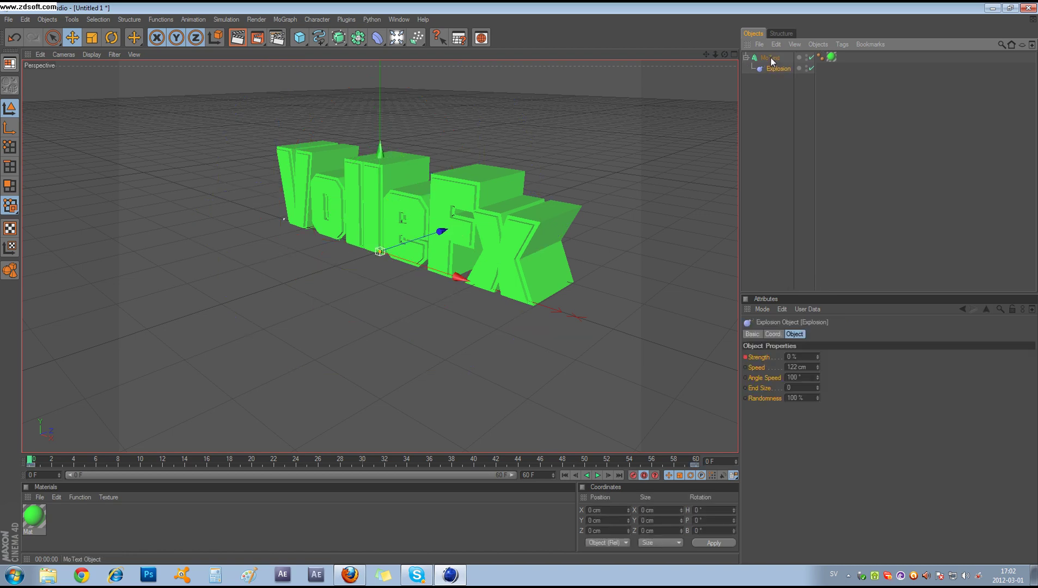
drag(30, 460, 151, 460)
Apply the HDTV 1080 29.97 film/video preset to the render output settings.
click(276, 37)
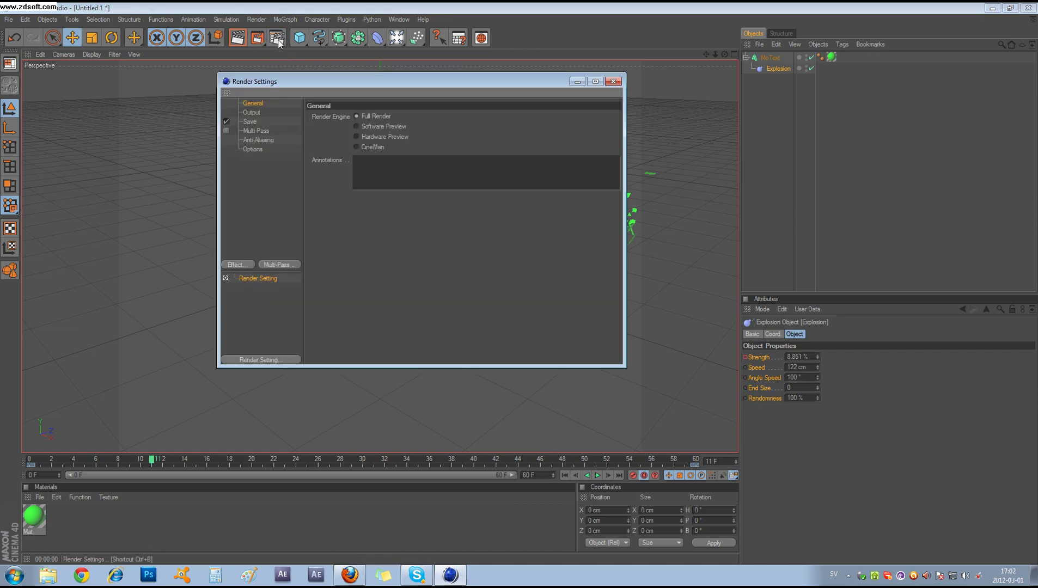
click(250, 112)
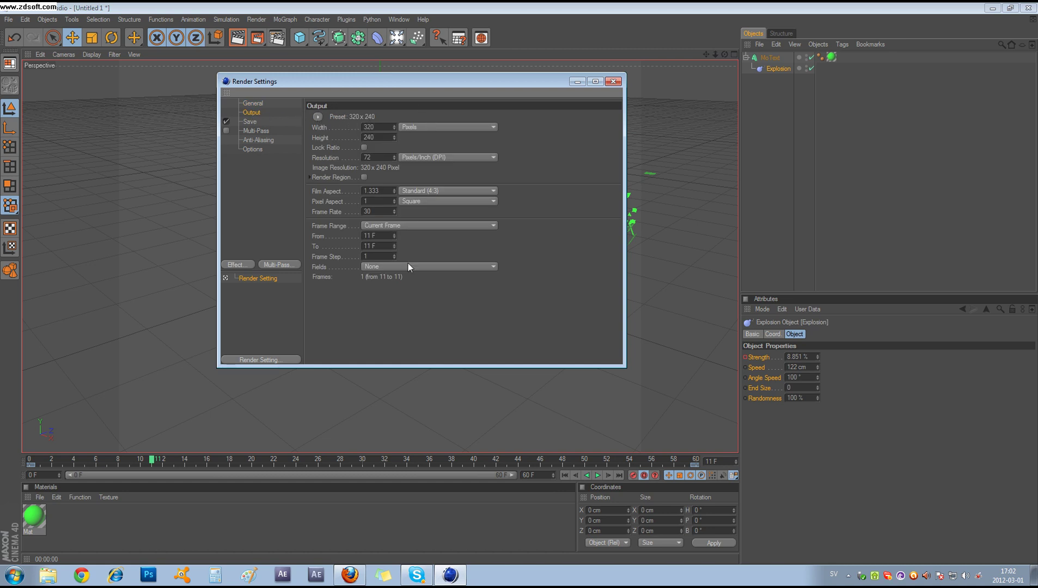
click(318, 117)
mouse_move(355, 148)
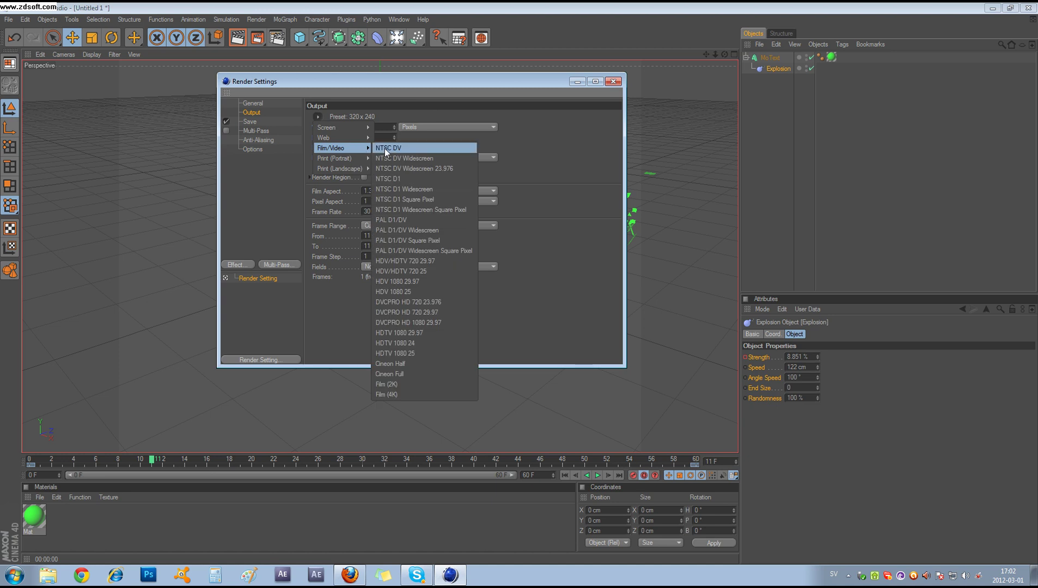
click(444, 334)
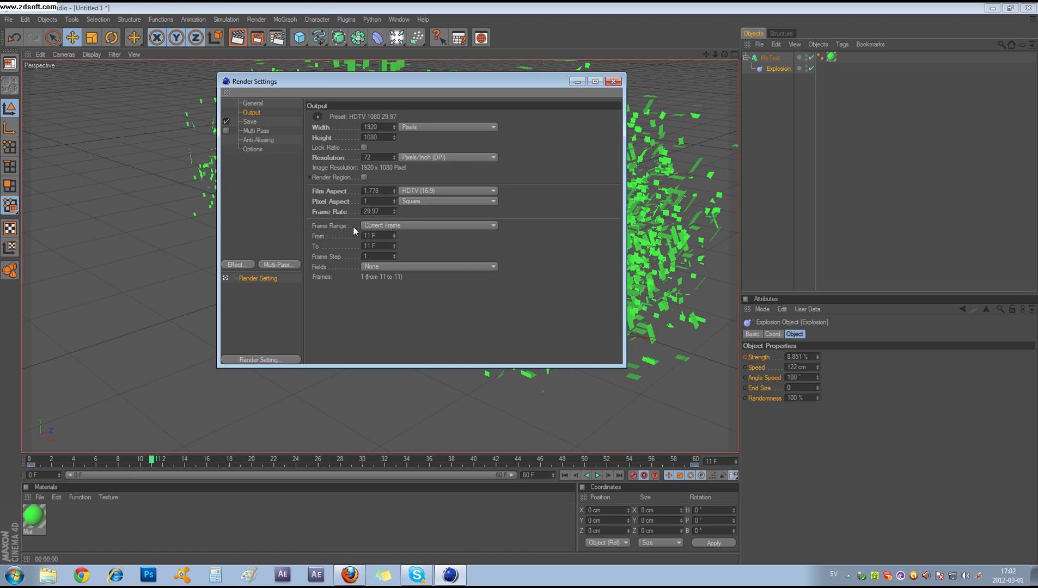
Set the render frame range to All Frames and close the render settings.
click(381, 225)
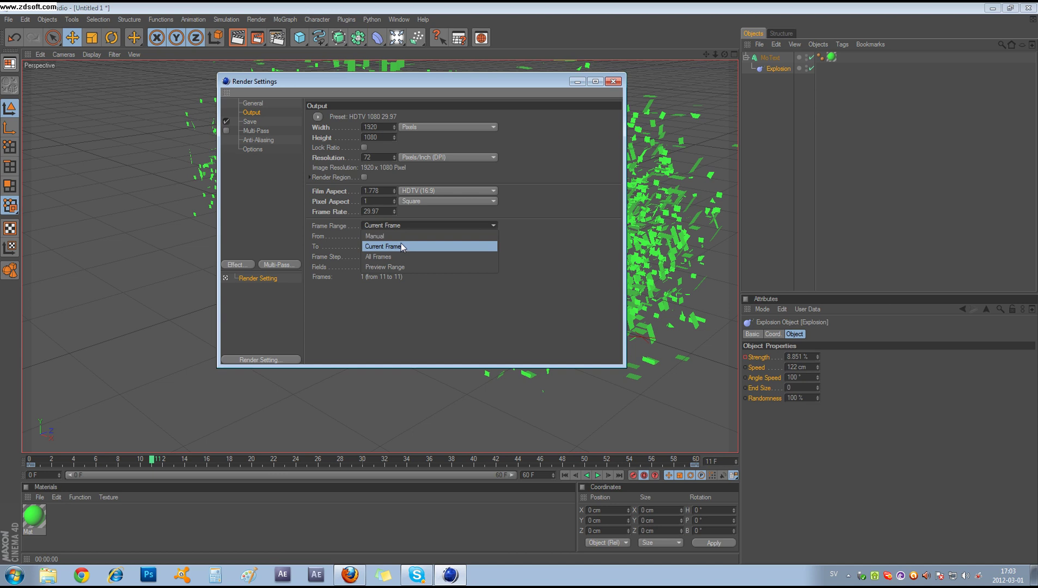
click(404, 258)
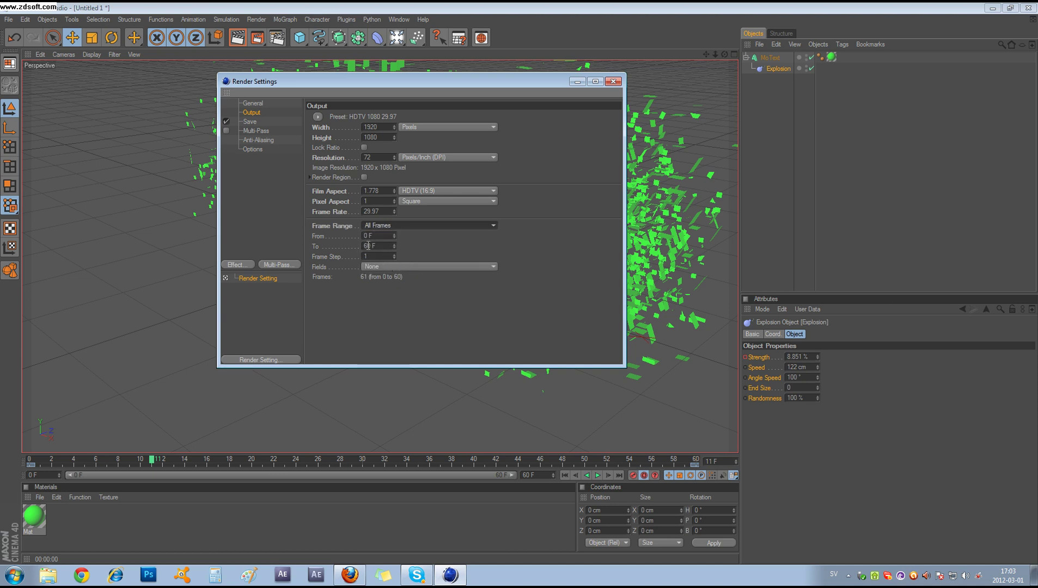
drag(395, 246, 395, 255)
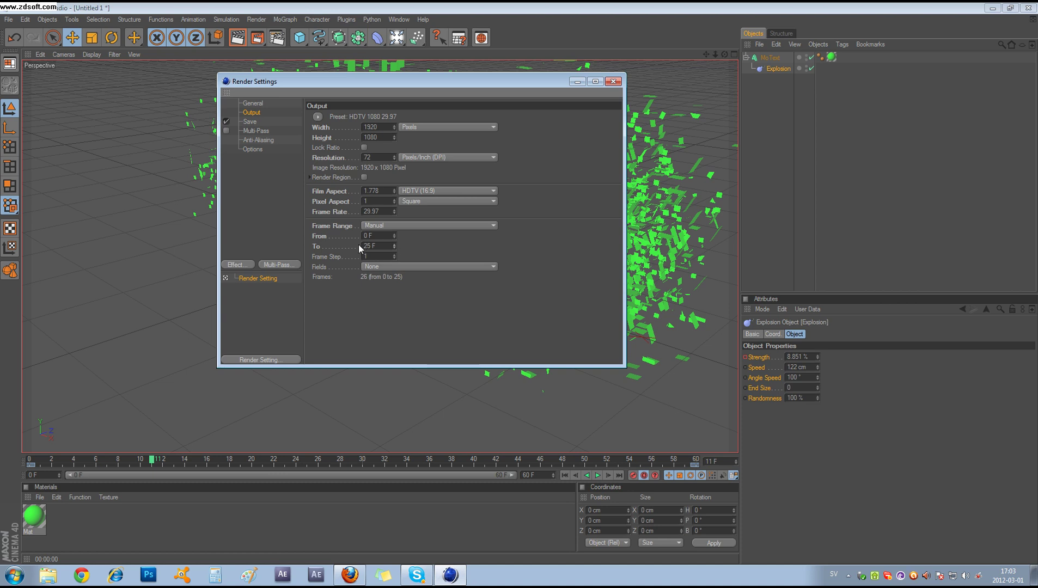
click(384, 227)
click(384, 257)
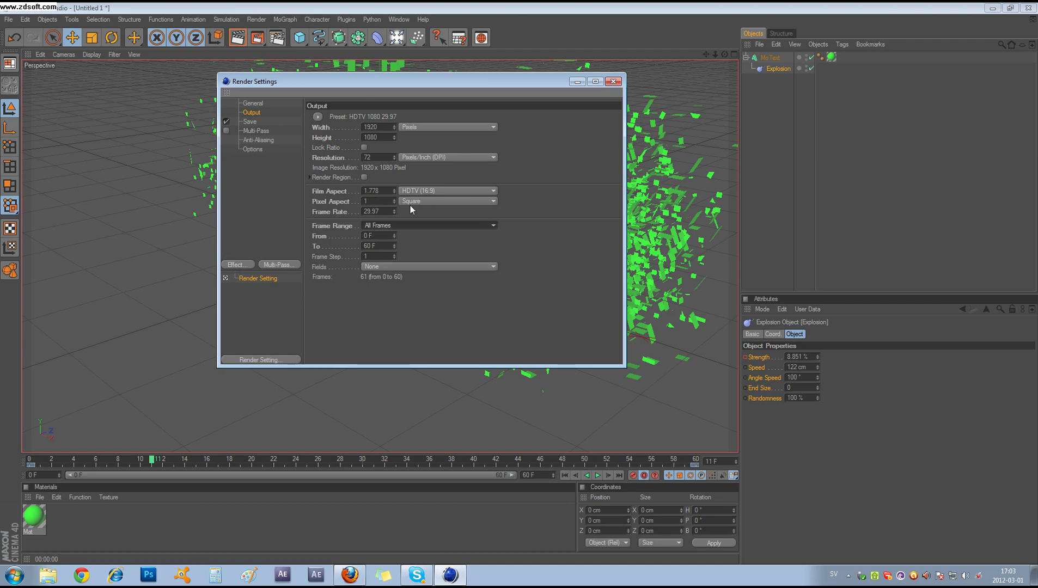
click(614, 81)
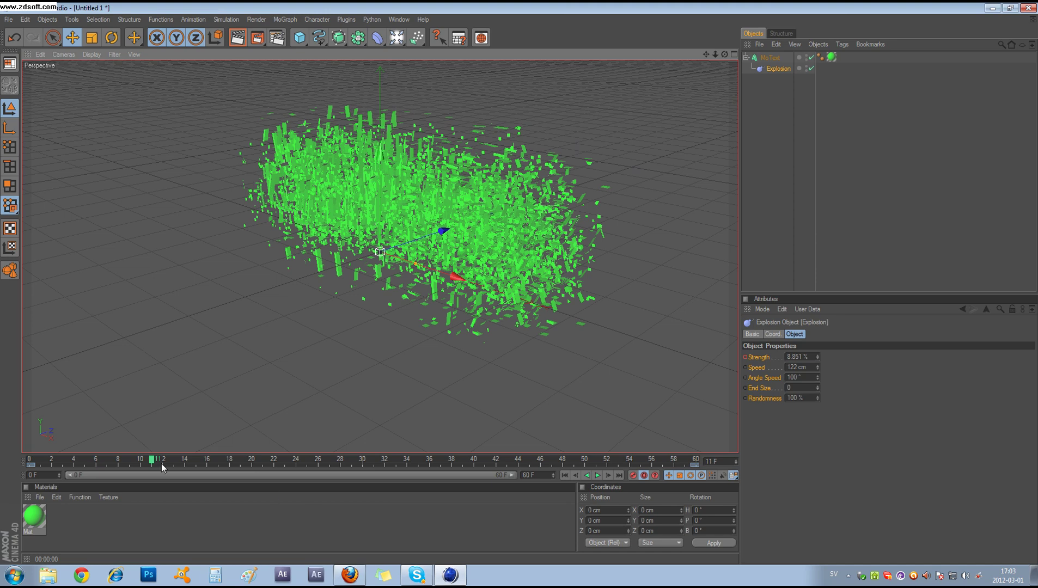
Return to frame 0 and try to render to the Picture Viewer, declining to continue without saving.
drag(156, 460, 41, 461)
drag(44, 498, 30, 479)
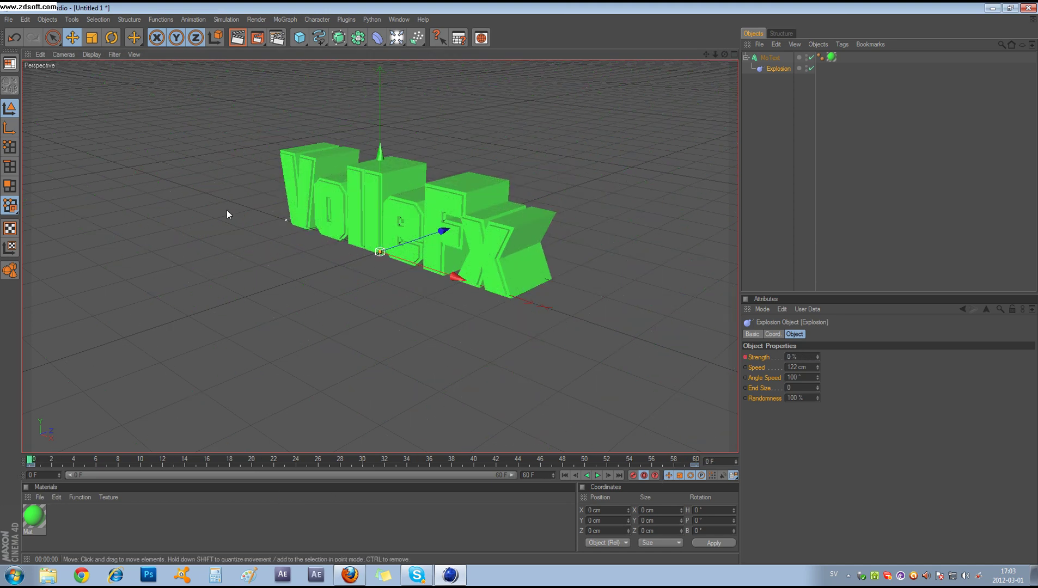
click(259, 38)
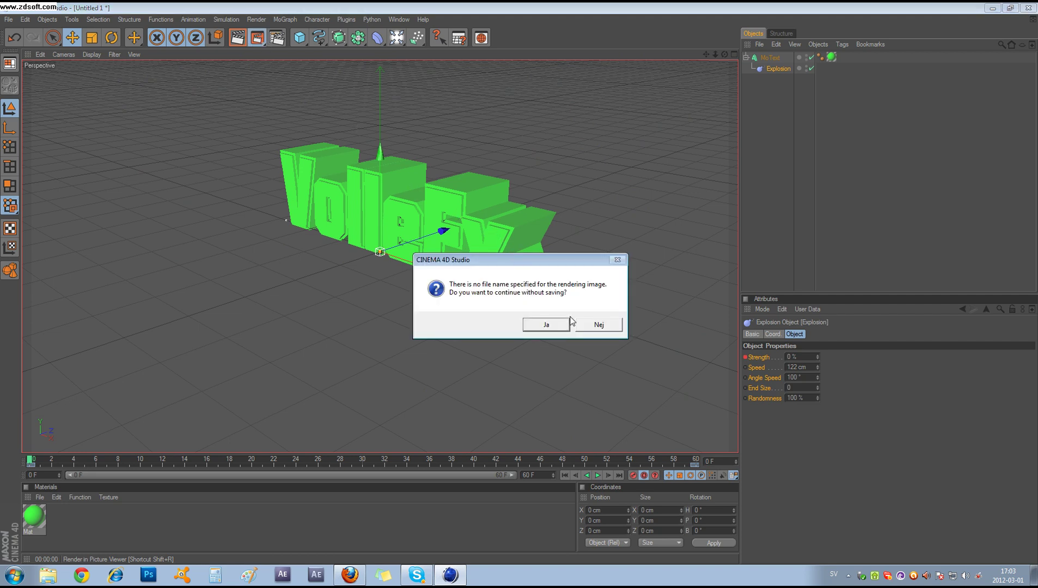
click(596, 325)
Set the render's save file to "Tutorial" in the Ny mapp folder.
click(277, 38)
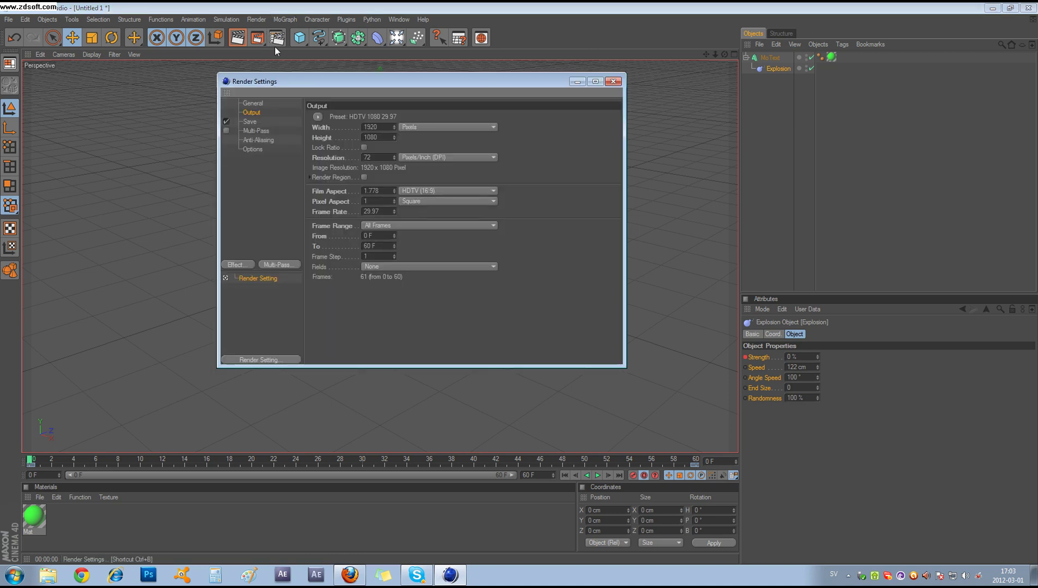
click(250, 122)
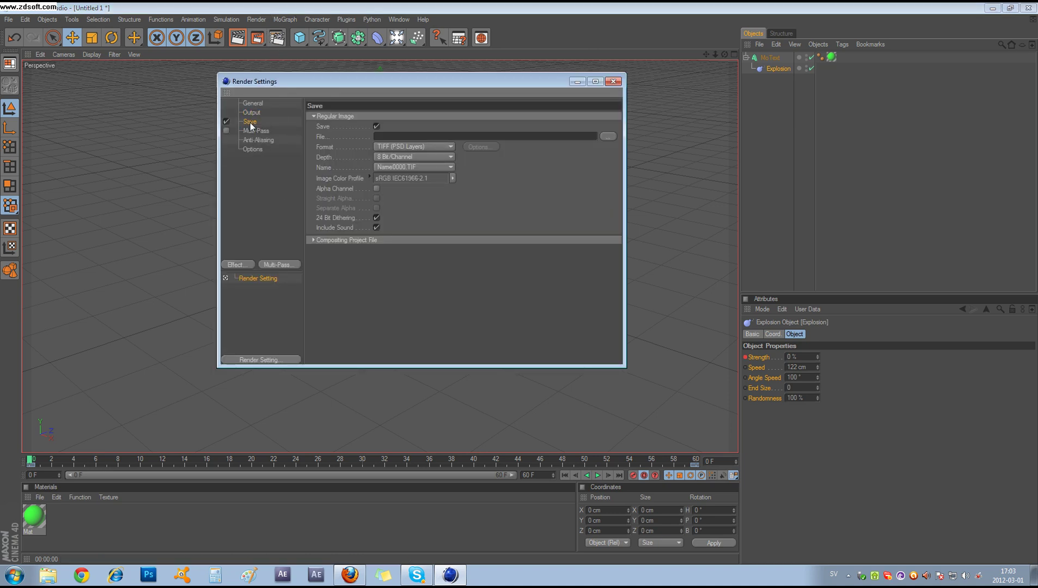
click(607, 136)
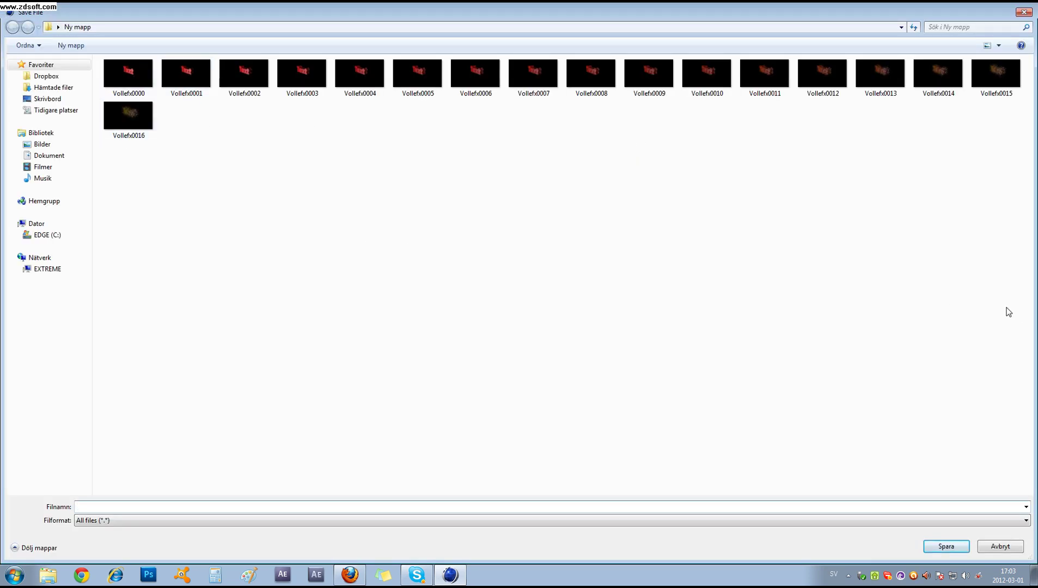
click(144, 79)
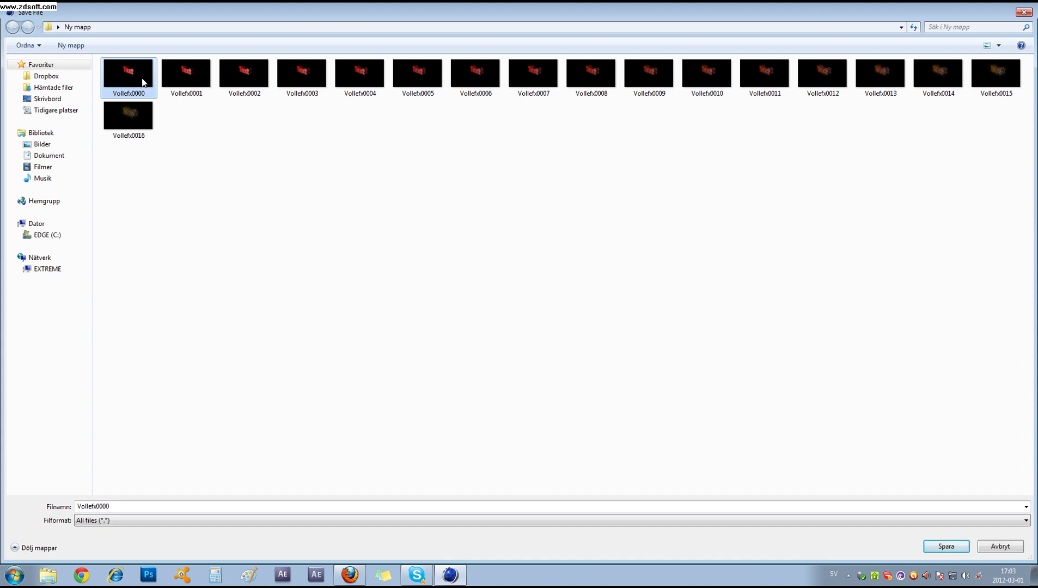
double_click(115, 506)
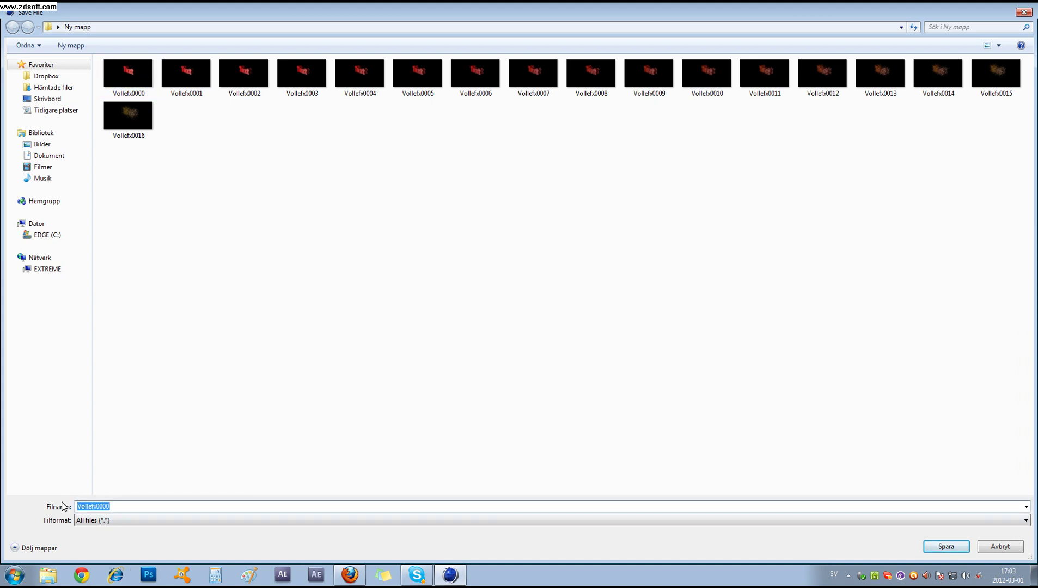
text(Tutora)
key(BackSpace)
key(BackSpace)
text(ria)
click(959, 546)
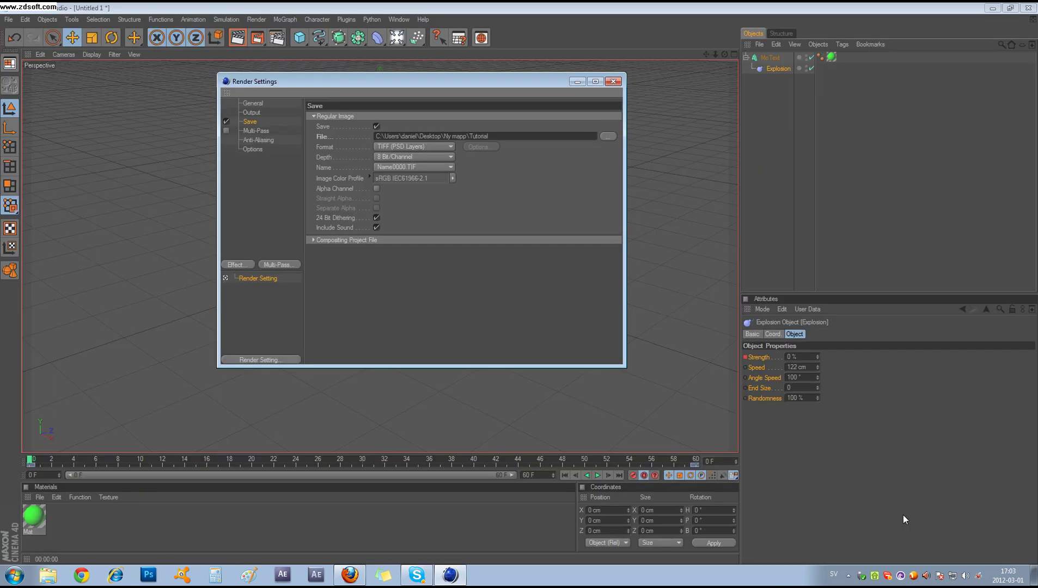
Try PNG and QuickTime Movie as the render's save format.
click(393, 145)
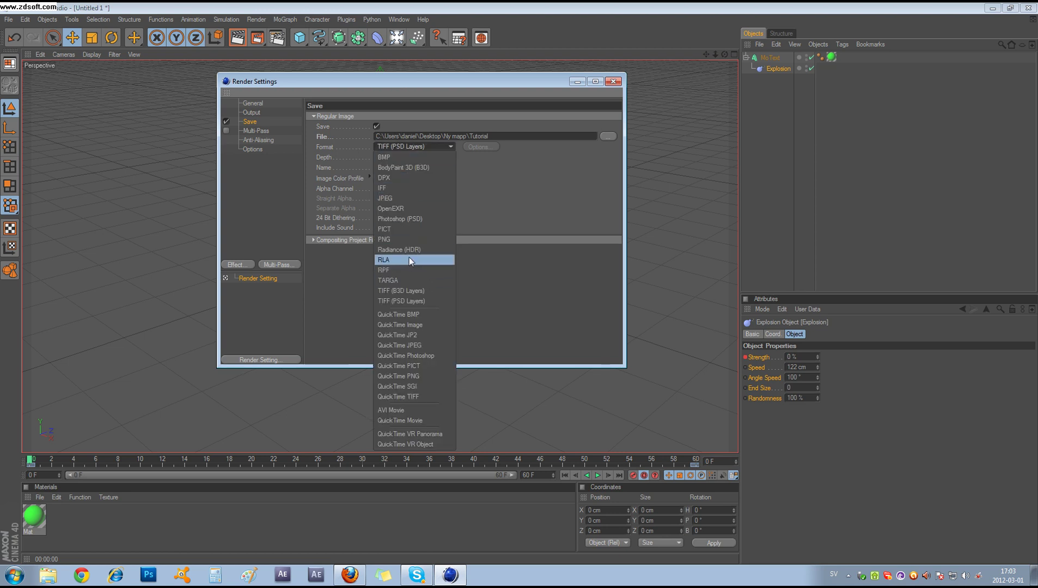
click(395, 240)
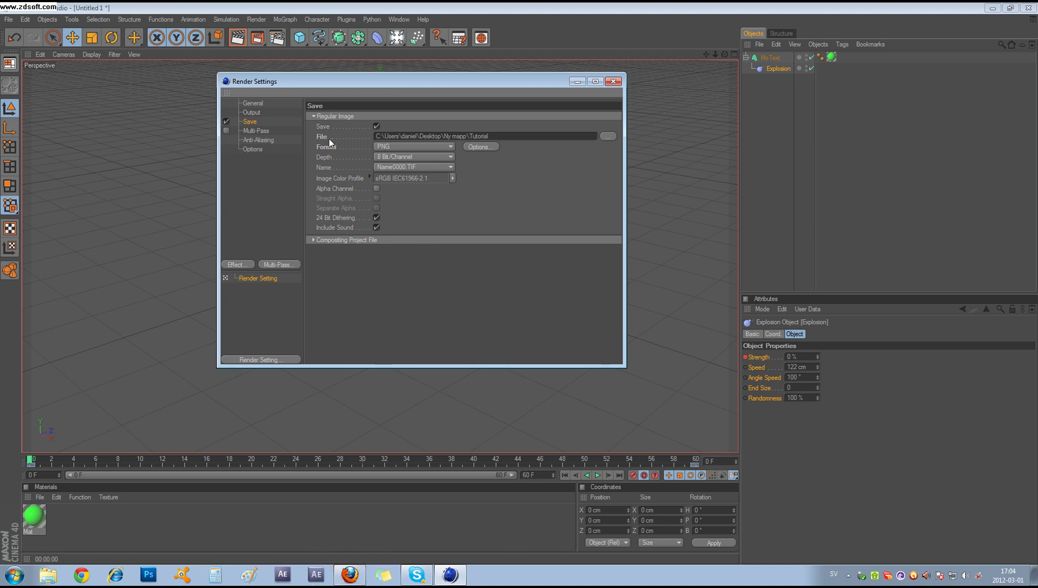
click(444, 147)
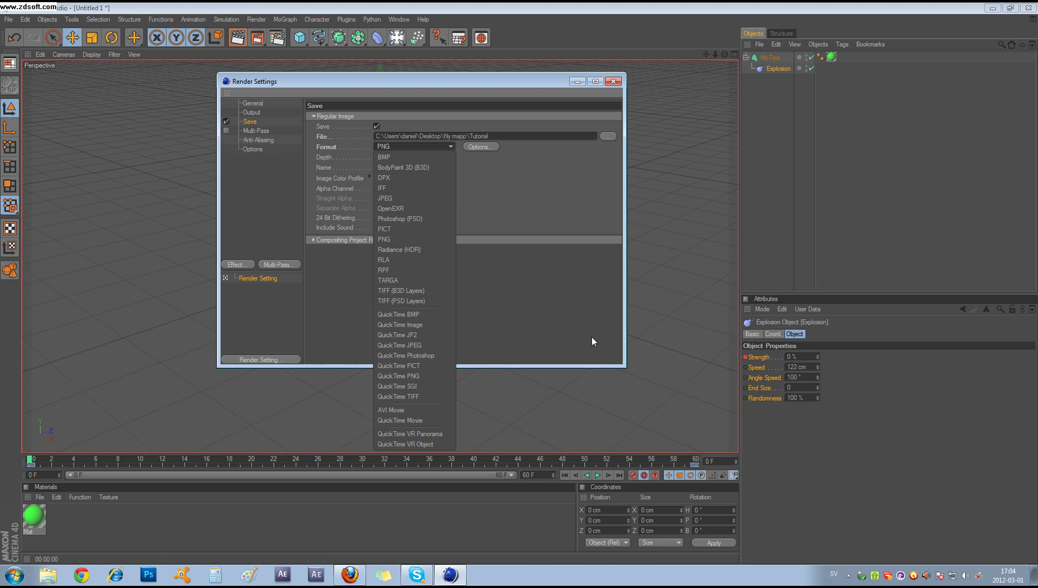
click(430, 421)
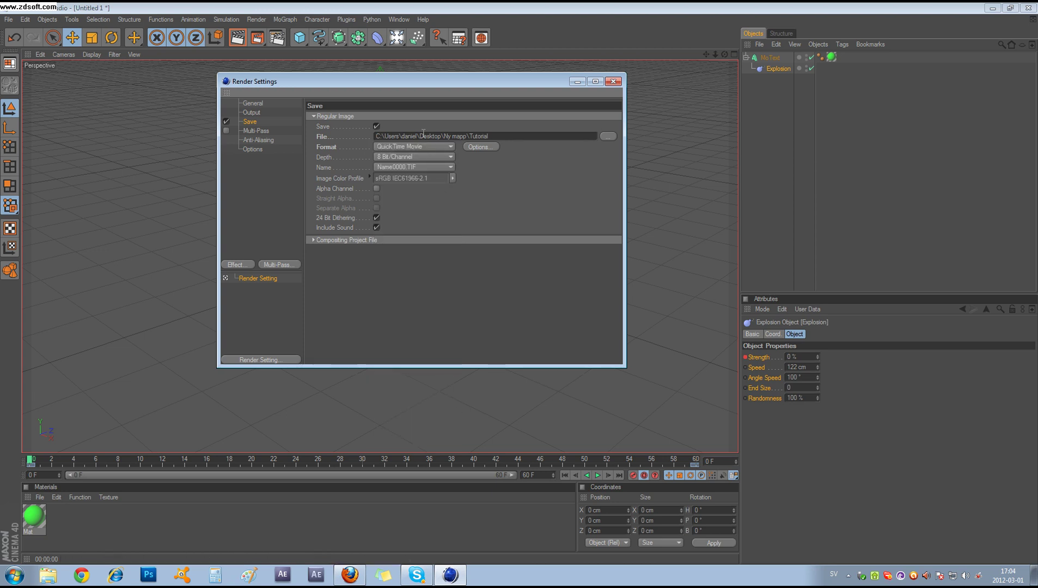
Try AVI Movie as the render's save format, setting the Microsoft RLE compression quality to 100 and changing the data rate.
click(422, 147)
click(425, 406)
click(472, 145)
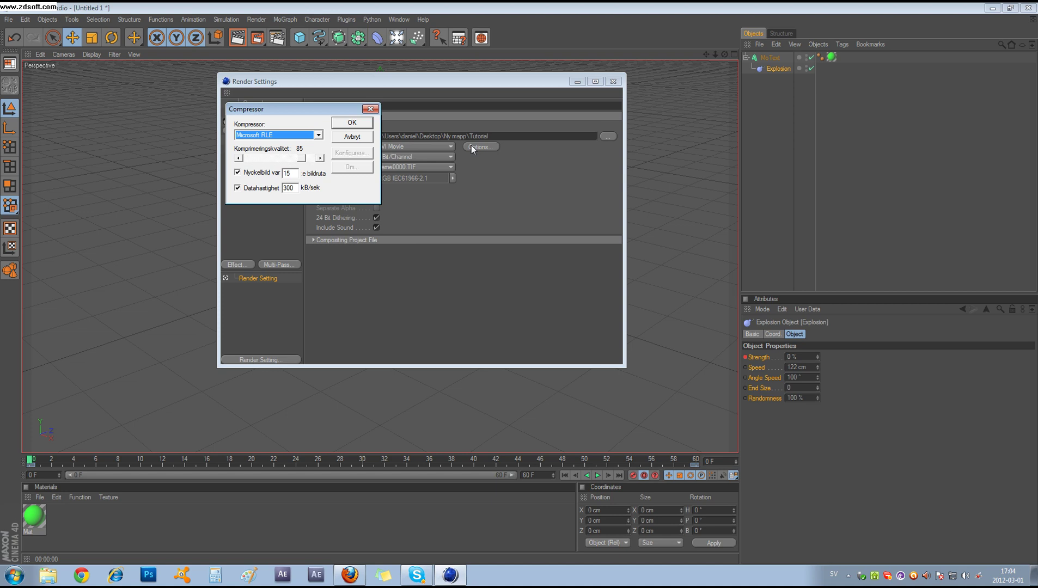
click(320, 135)
drag(299, 158, 322, 159)
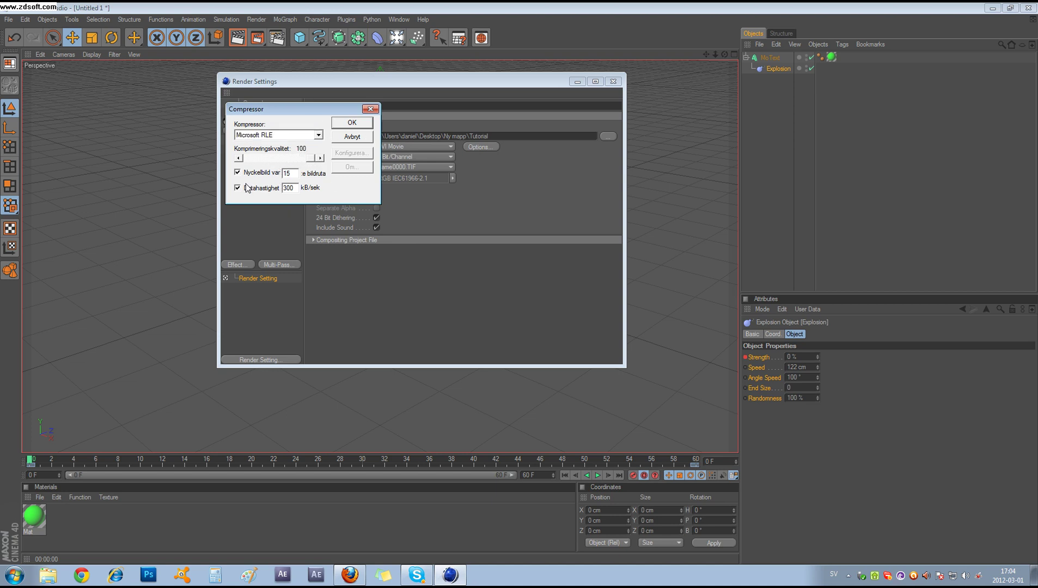
click(289, 188)
text(0)
click(346, 124)
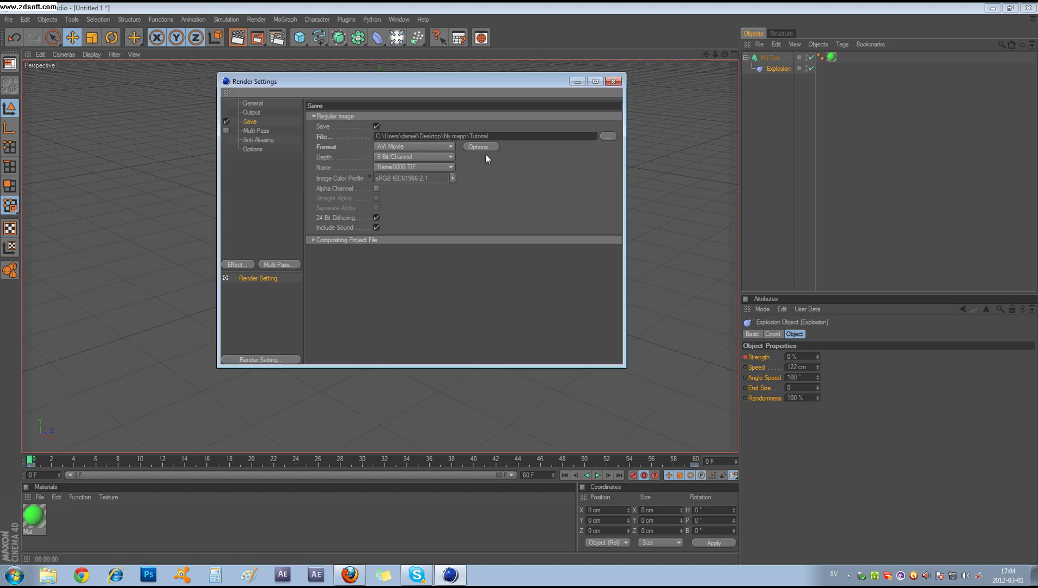
Set the render's save format to PNG with a depth of 16 Bit/Channel and close the render settings.
click(439, 147)
click(429, 236)
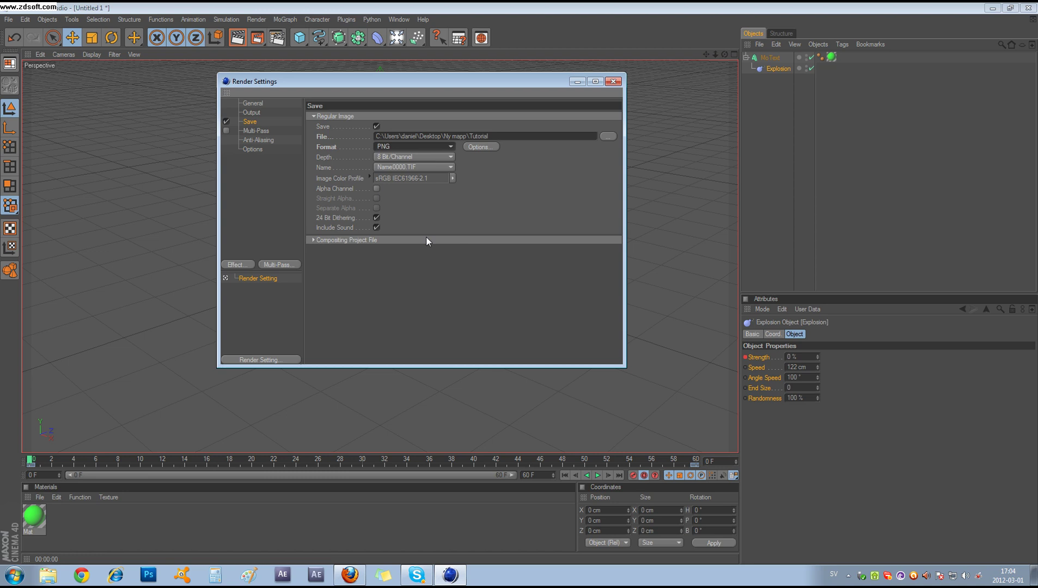
click(422, 157)
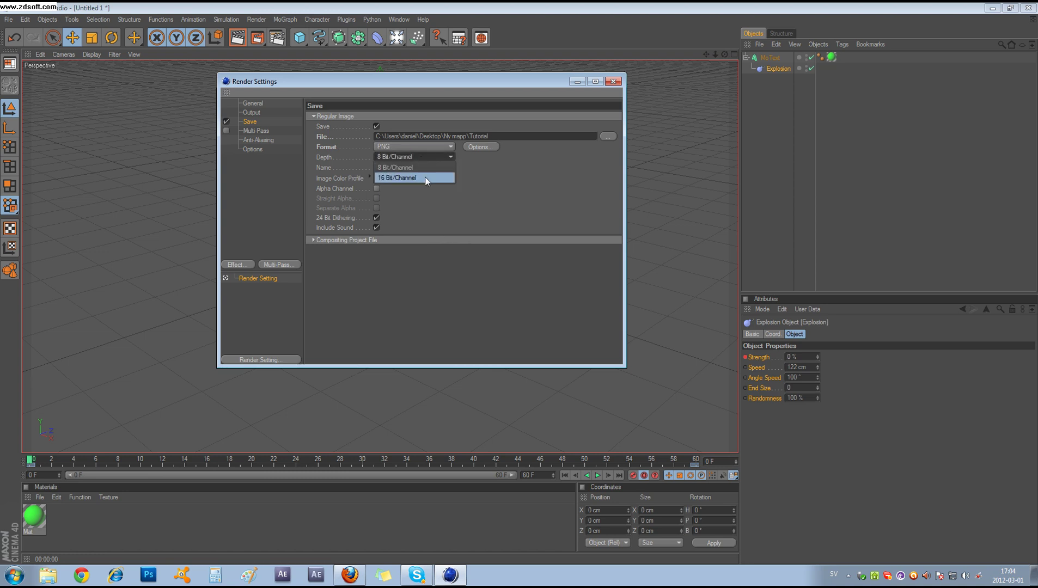
click(425, 177)
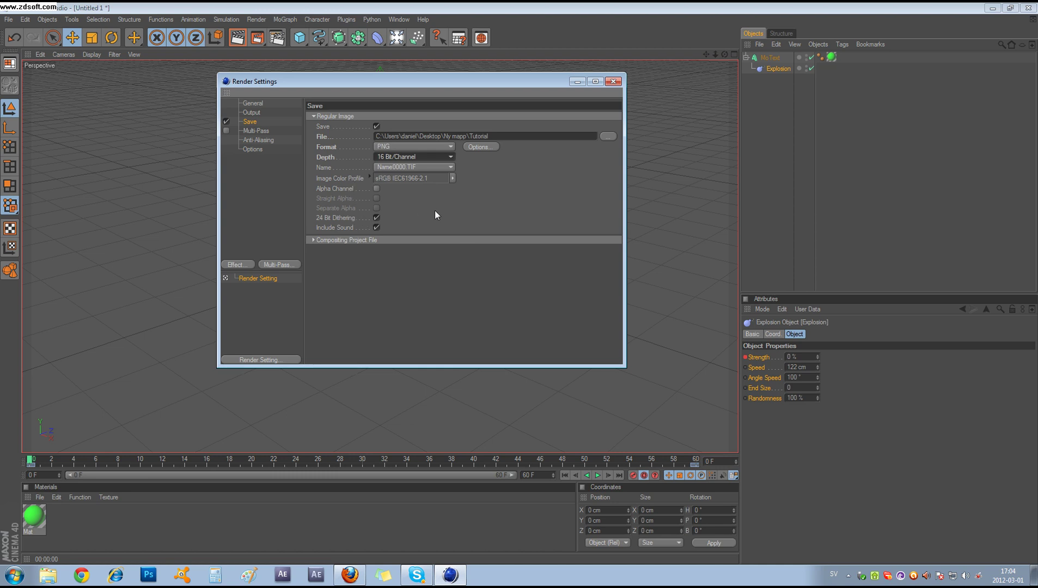
click(614, 82)
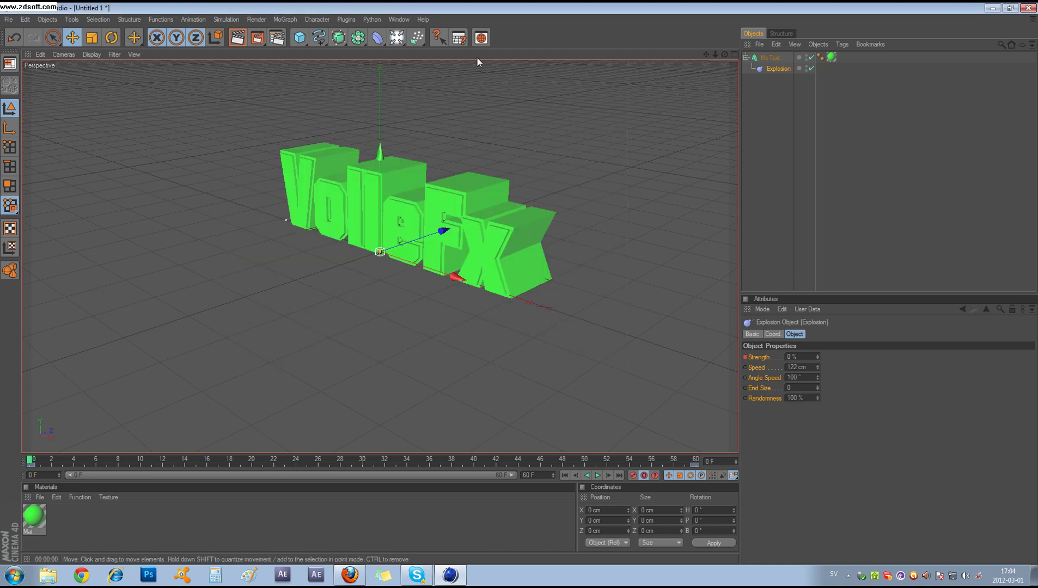
Render the animation to the Picture Viewer and maximize the viewer window.
click(257, 40)
double_click(283, 13)
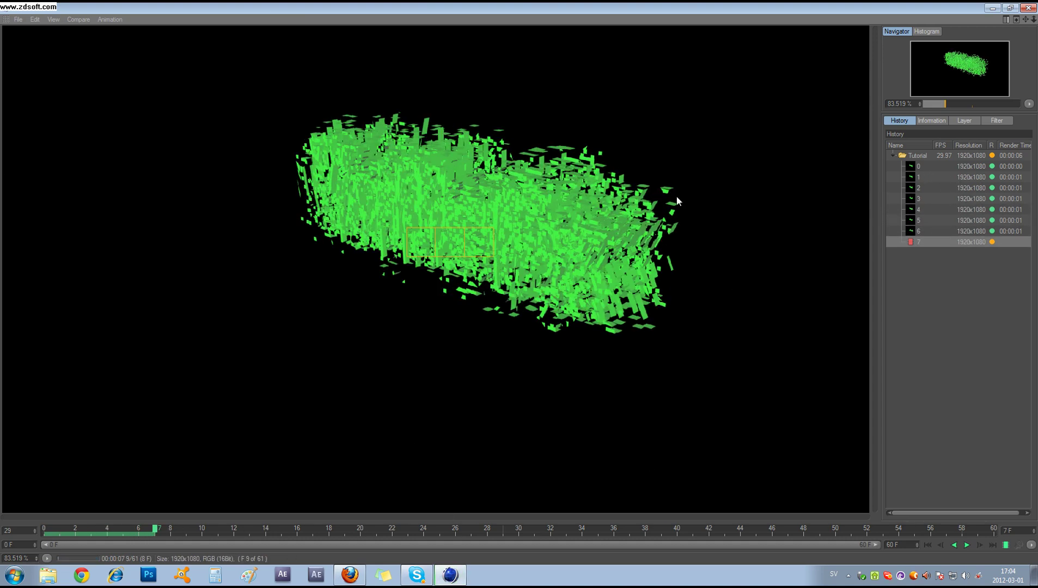
Switch to Windows Explorer, check the rendered frames in the desktop's Ny mapp folder, and close the folder window.
click(57, 571)
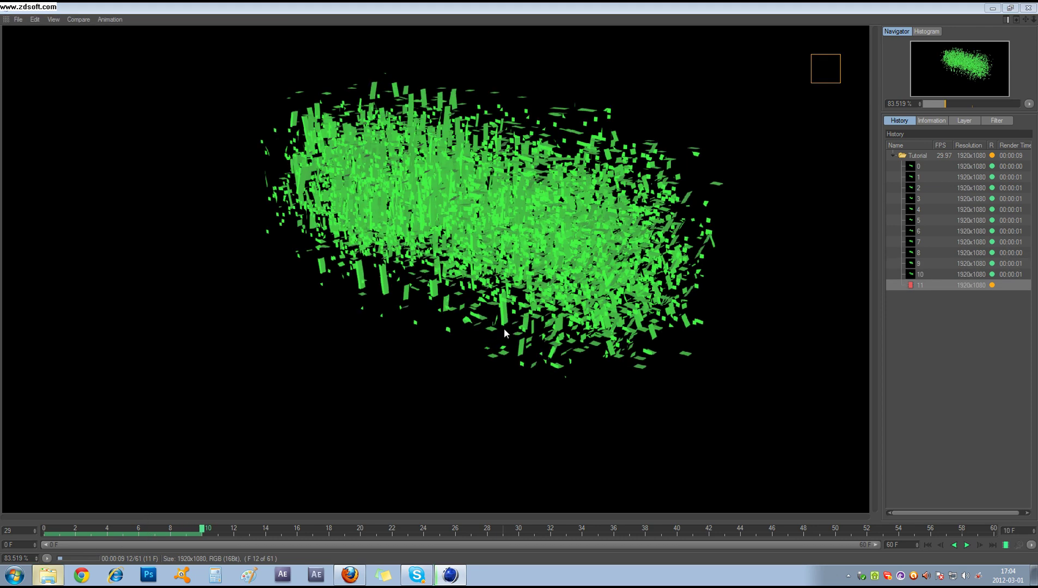
click(485, 129)
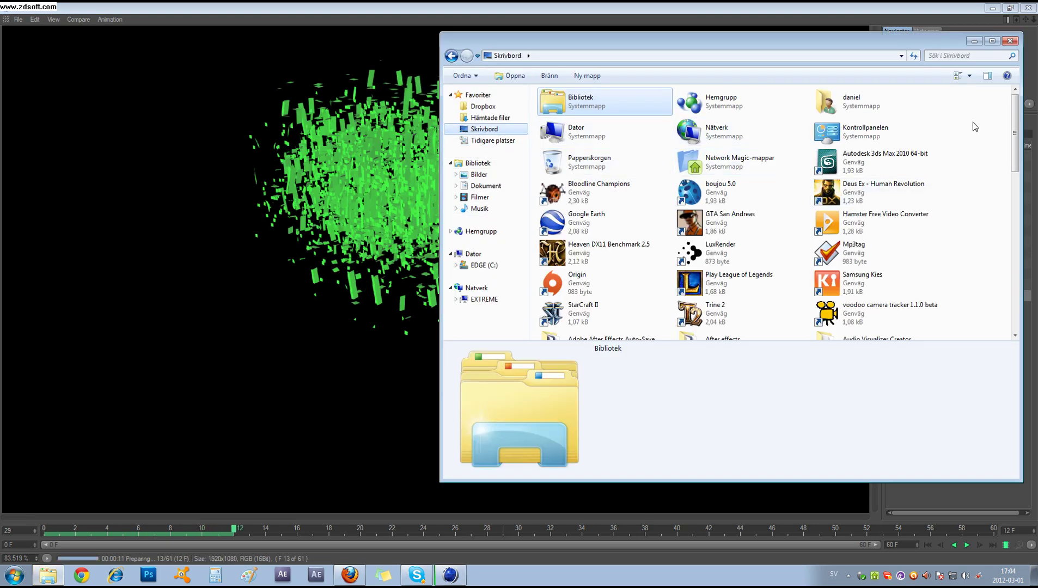
scroll(1020, 198, down, 5)
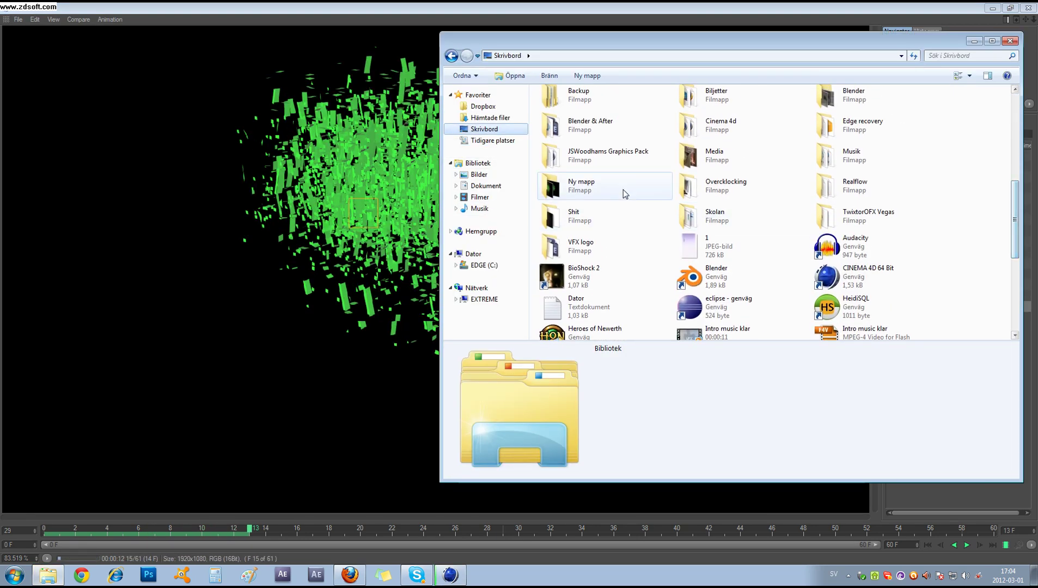
double_click(621, 190)
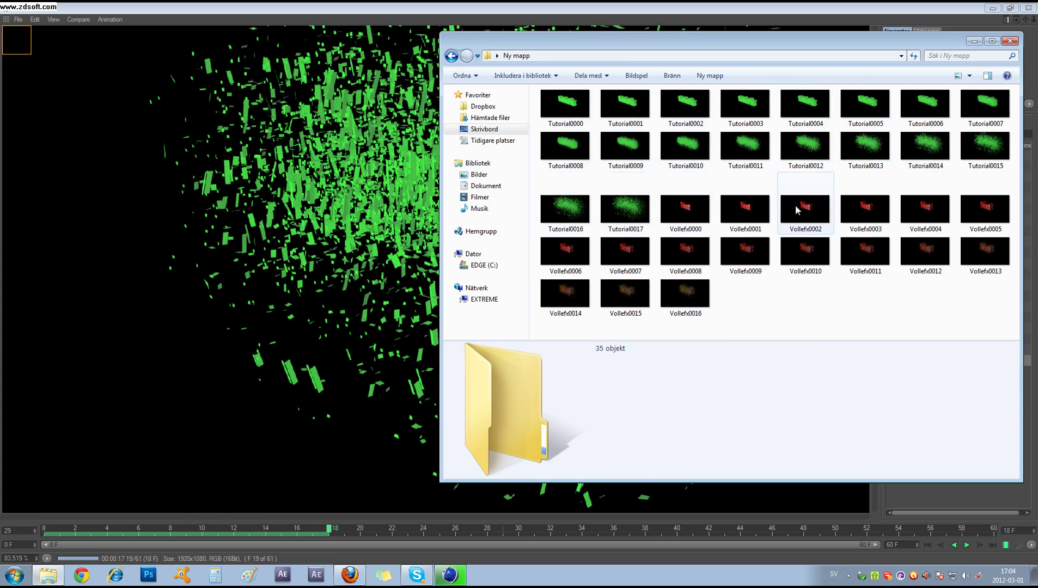
click(1011, 42)
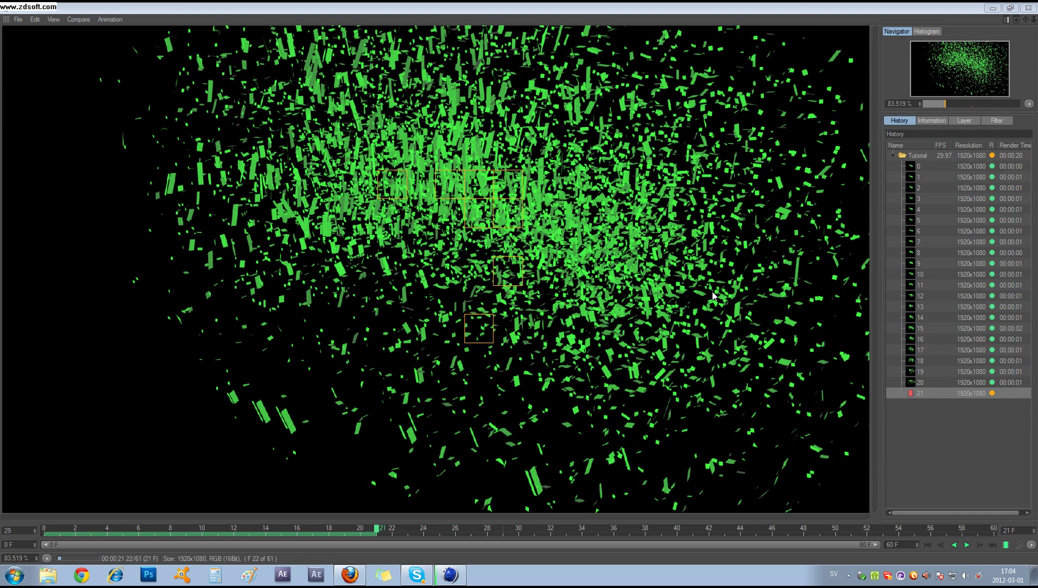